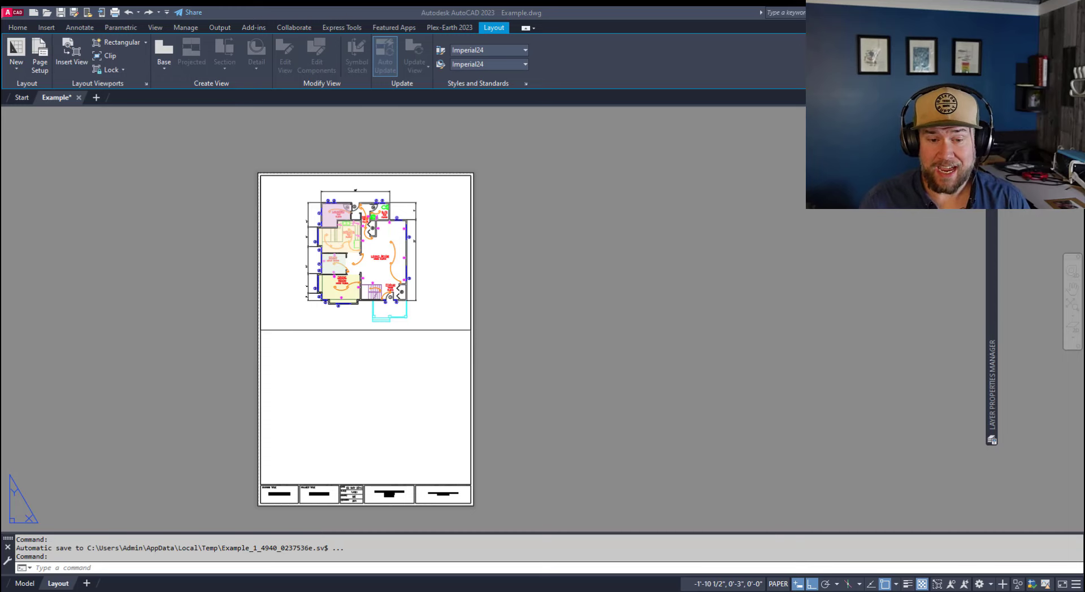
# Step: Recentre the floor plan in model space, then return to the layout sheet
pyautogui.moveTo(274, 315); pyautogui.dragTo(399, 299, button='middle')
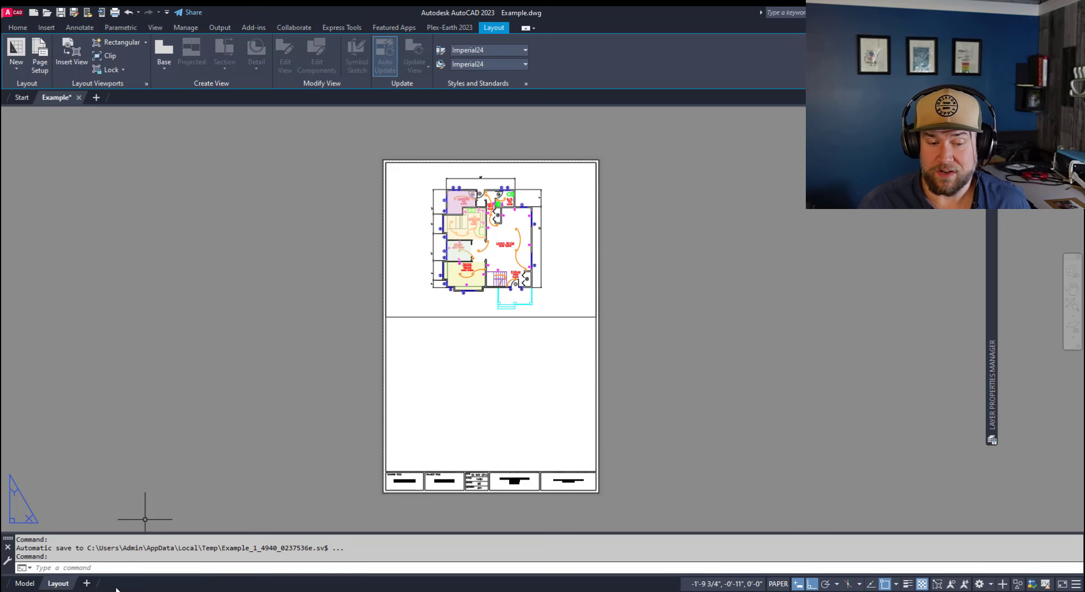
pyautogui.click(27, 586)
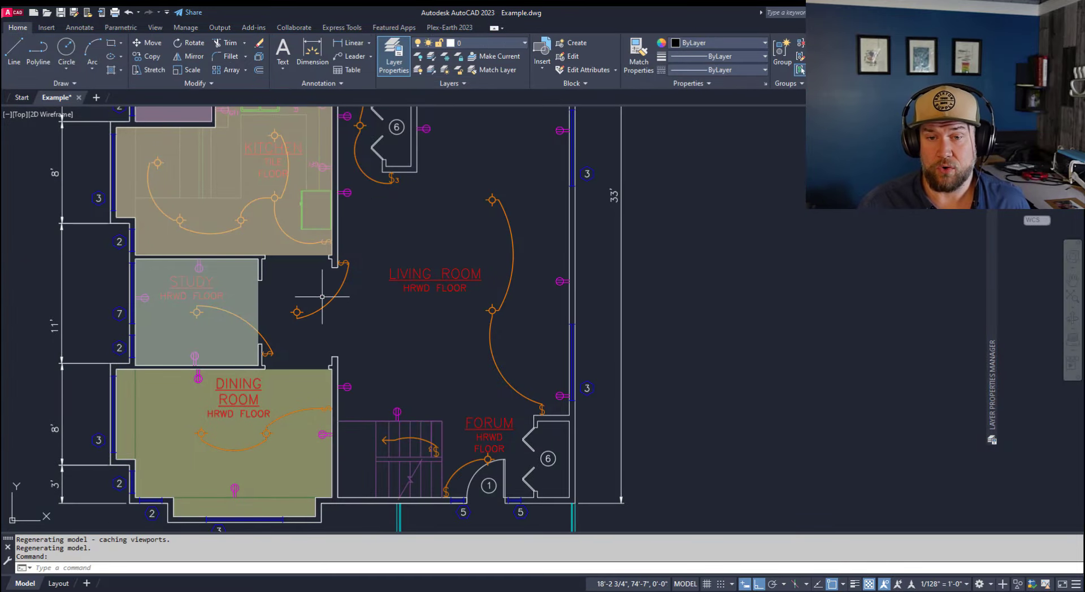
pyautogui.moveTo(322, 296); pyautogui.dragTo(341, 394, button='middle')
pyautogui.scroll(-8, 341, 394)
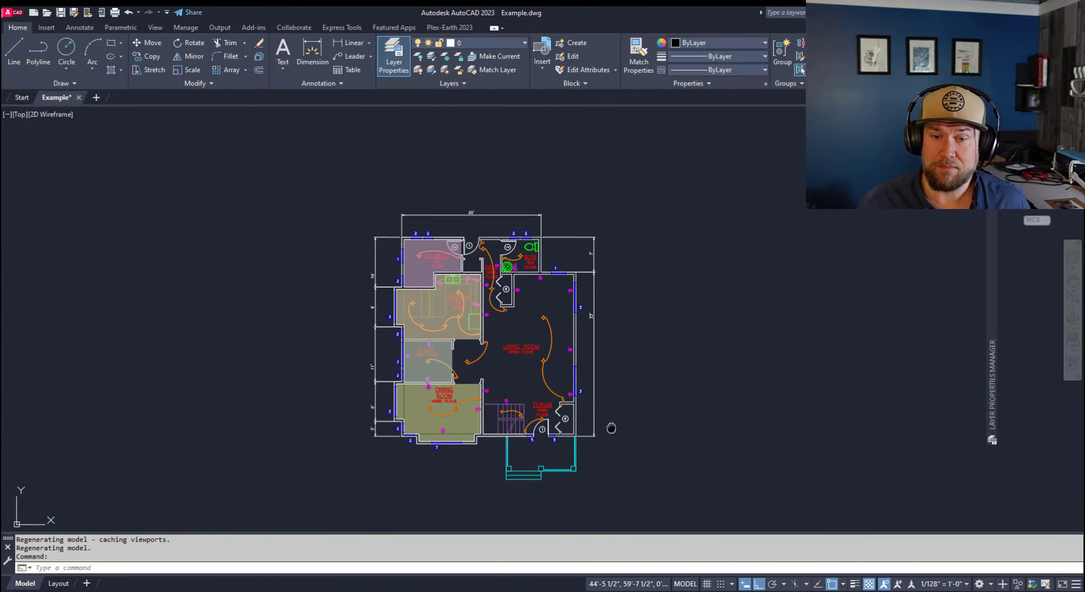
pyautogui.moveTo(637, 422); pyautogui.dragTo(578, 409, button='middle')
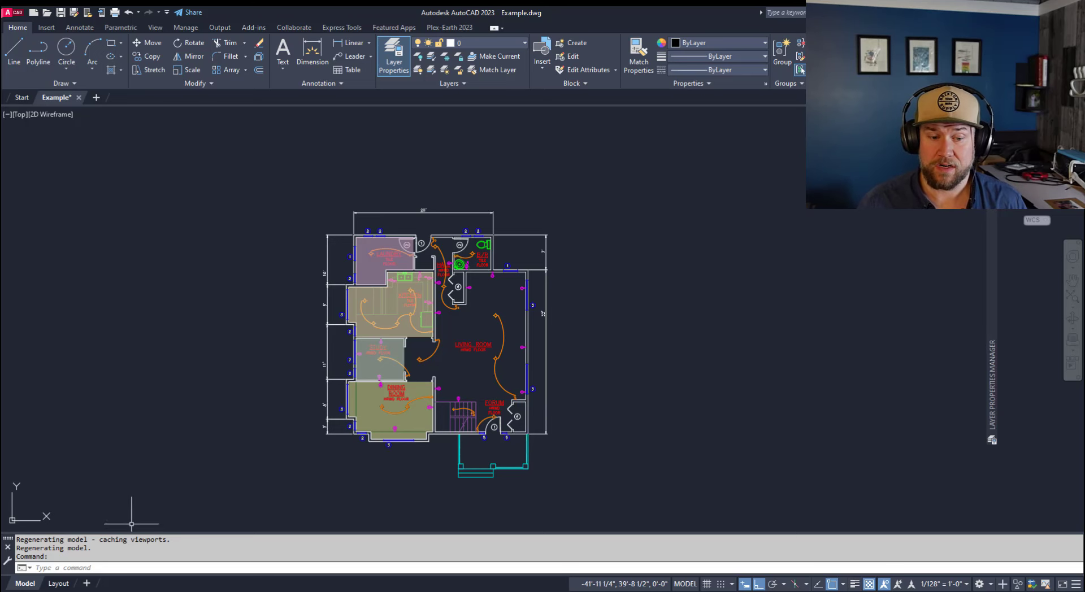
pyautogui.click(59, 584)
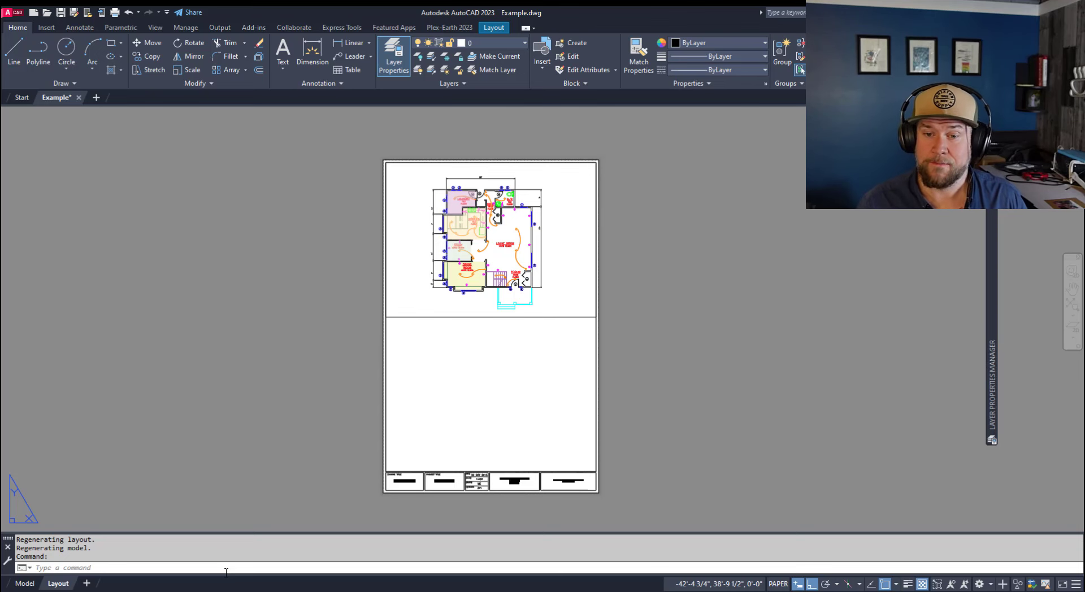
# Step: Window-select the floor-plan viewport on the sheet, then deselect it
pyautogui.moveTo(513, 394); pyautogui.dragTo(486, 418, button='middle')
pyautogui.click(571, 377)
pyautogui.click(468, 339)
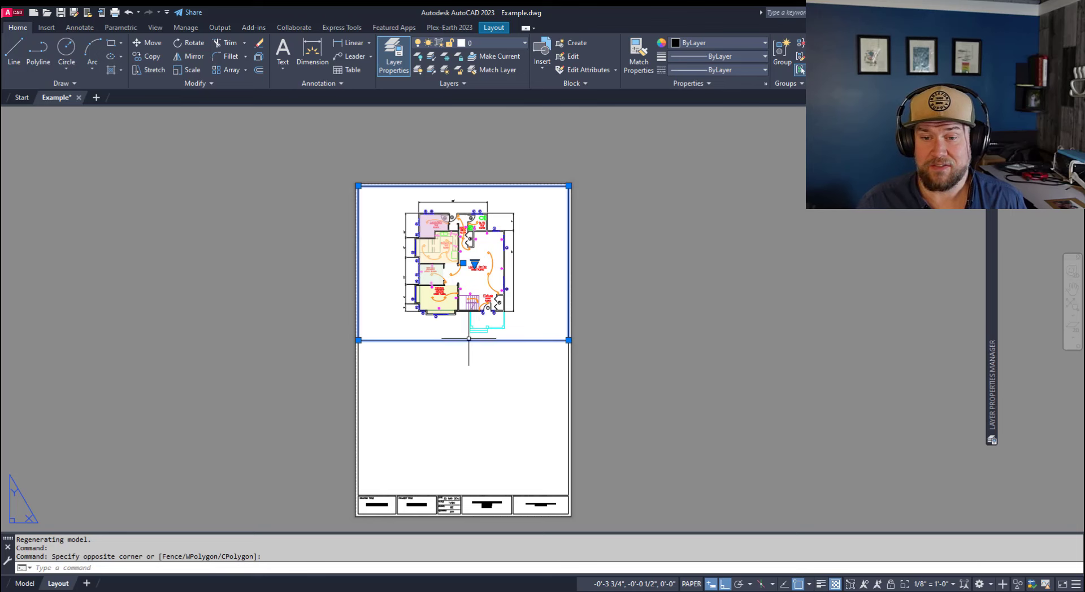
pyautogui.moveTo(503, 305); pyautogui.dragTo(474, 323, button='middle')
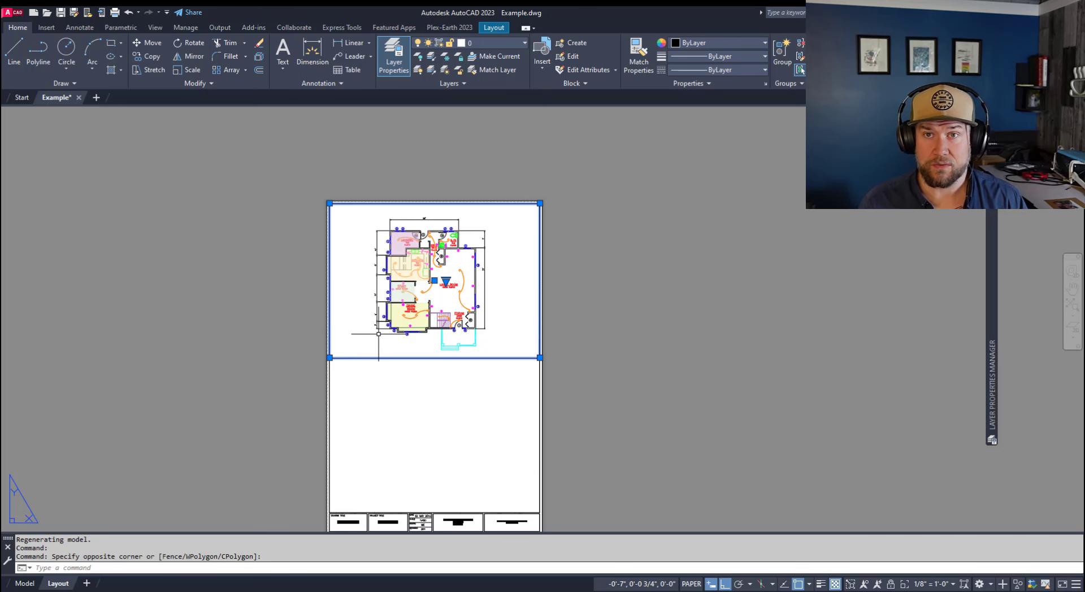
pyautogui.moveTo(635, 395); pyautogui.dragTo(612, 343, button='middle')
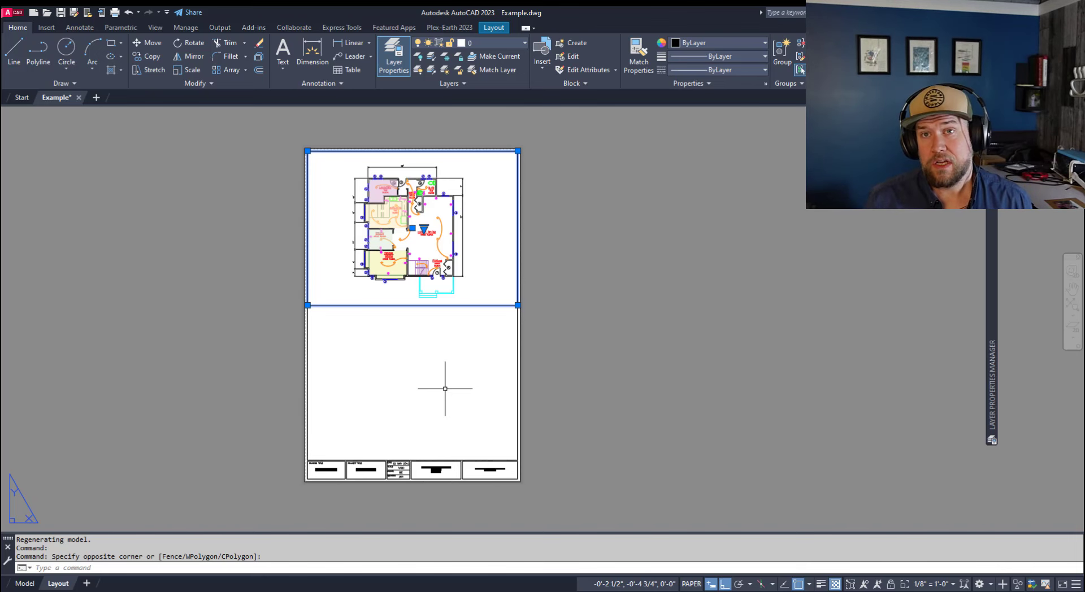
pyautogui.scroll(2, 447, 367)
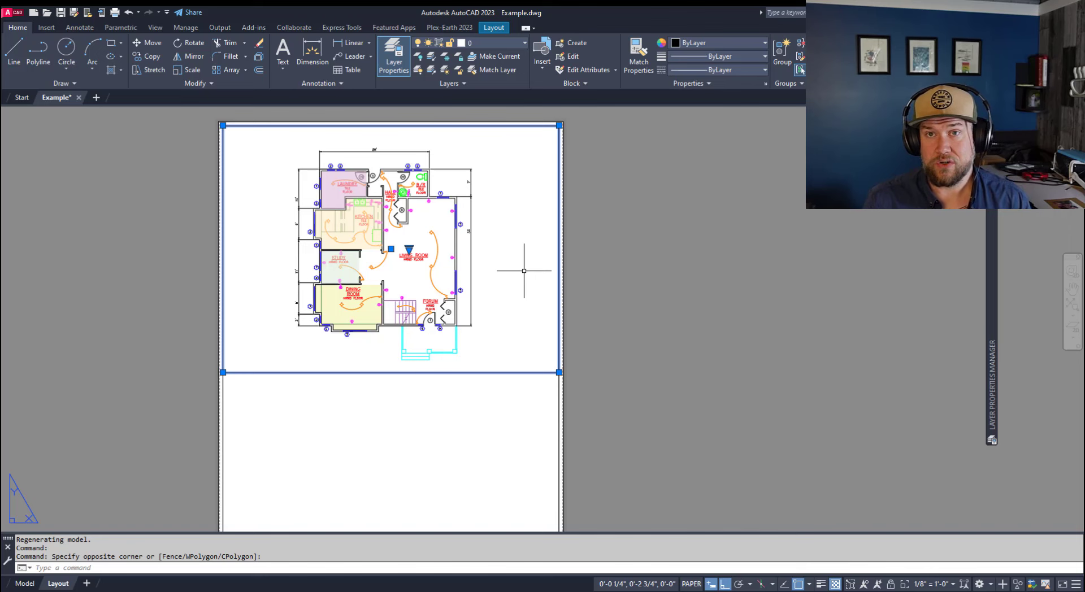
pyautogui.press('Escape')
pyautogui.press('Escape')
pyautogui.moveTo(453, 405); pyautogui.dragTo(475, 405, button='middle')
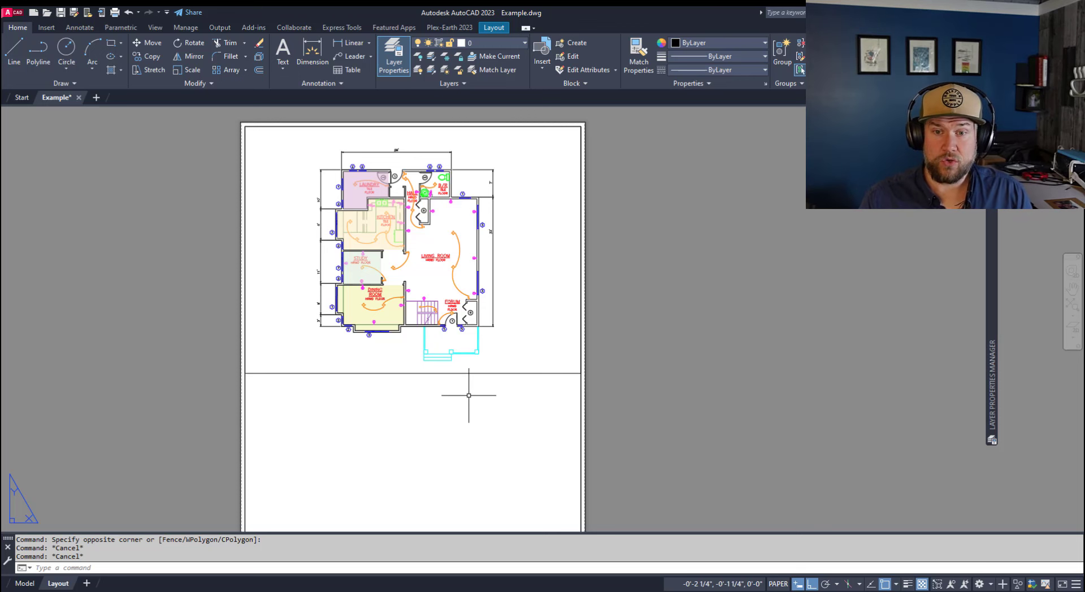
pyautogui.press('Escape')
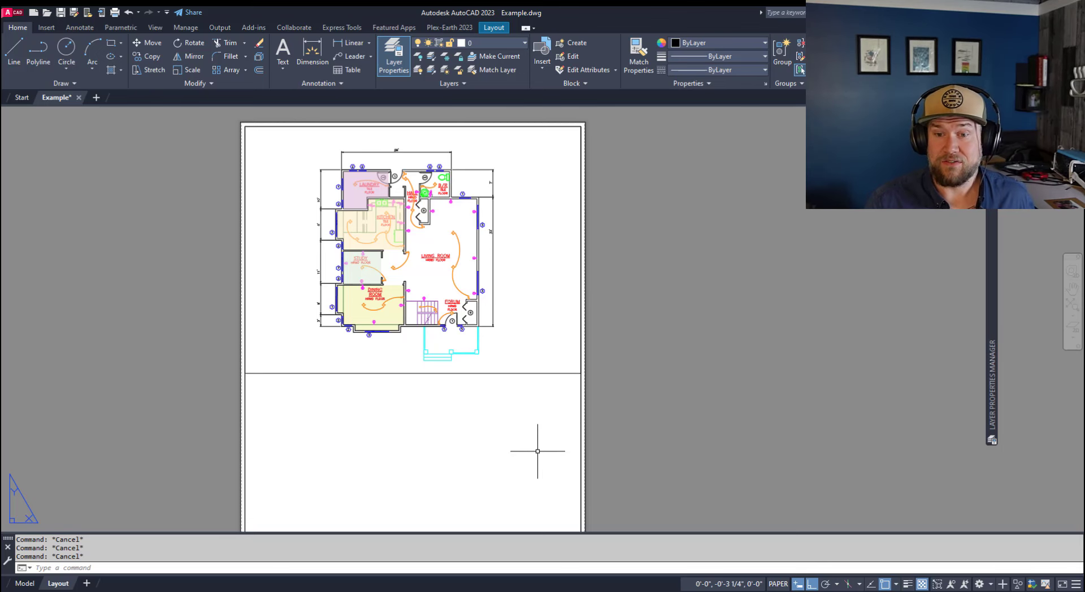
# Step: Reselect the viewport with a crossing window, then clear the selection again
pyautogui.moveTo(496, 433); pyautogui.dragTo(477, 397, button='middle')
pyautogui.click(508, 381)
pyautogui.click(434, 319)
pyautogui.moveTo(435, 319); pyautogui.dragTo(424, 389, button='middle')
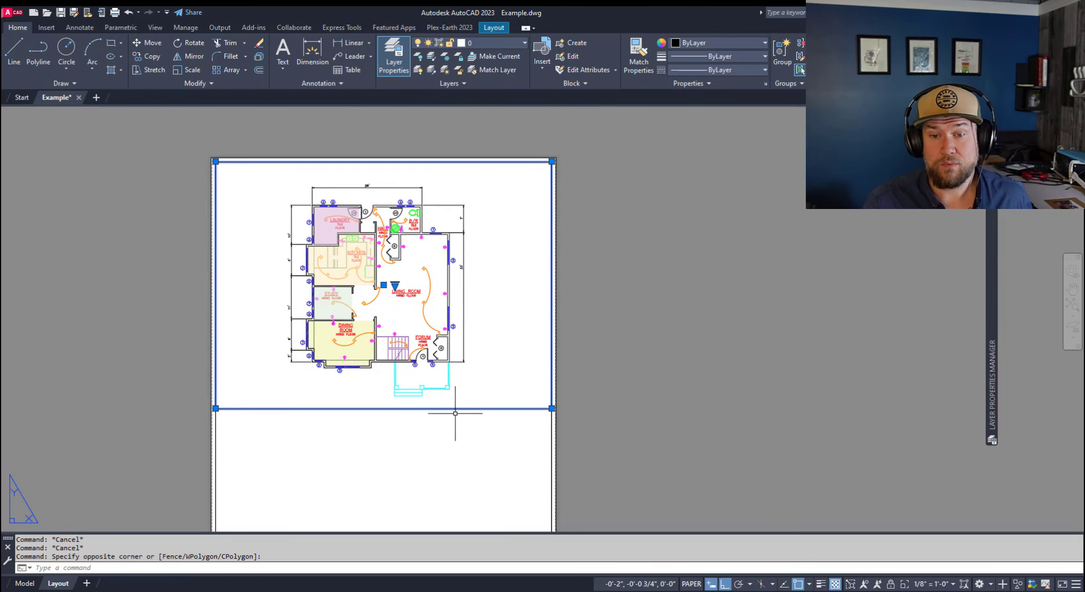
pyautogui.press('Escape')
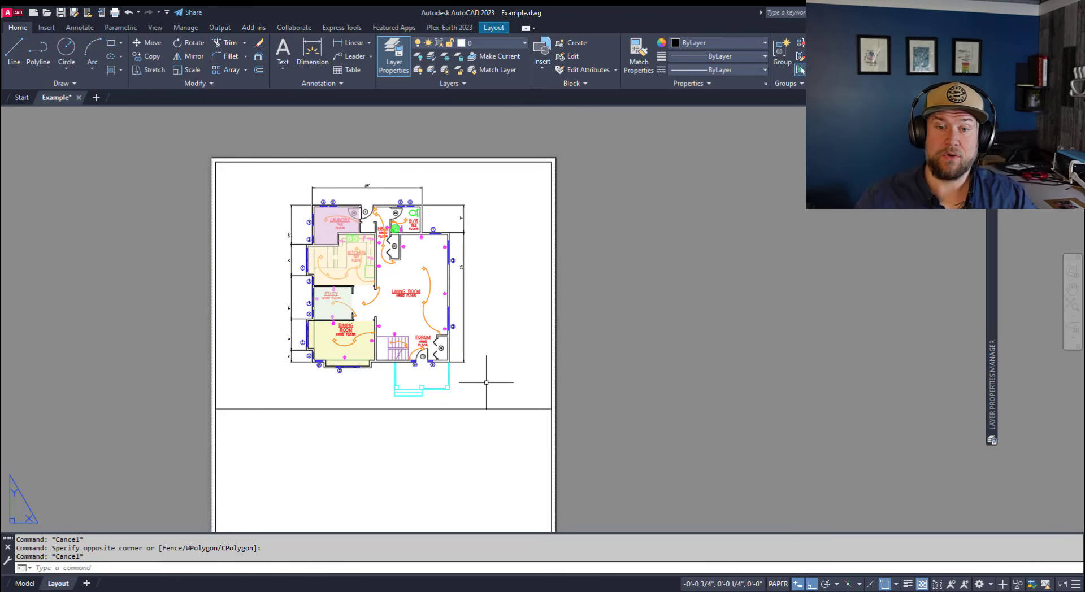
pyautogui.moveTo(455, 386); pyautogui.dragTo(465, 331, button='middle')
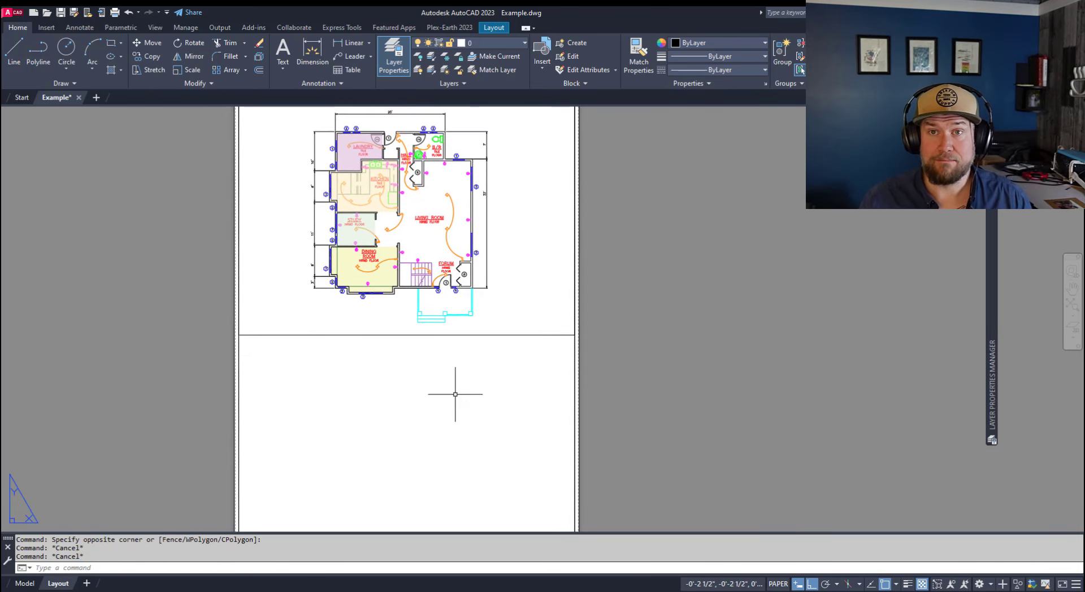
pyautogui.scroll(-2, 381, 409)
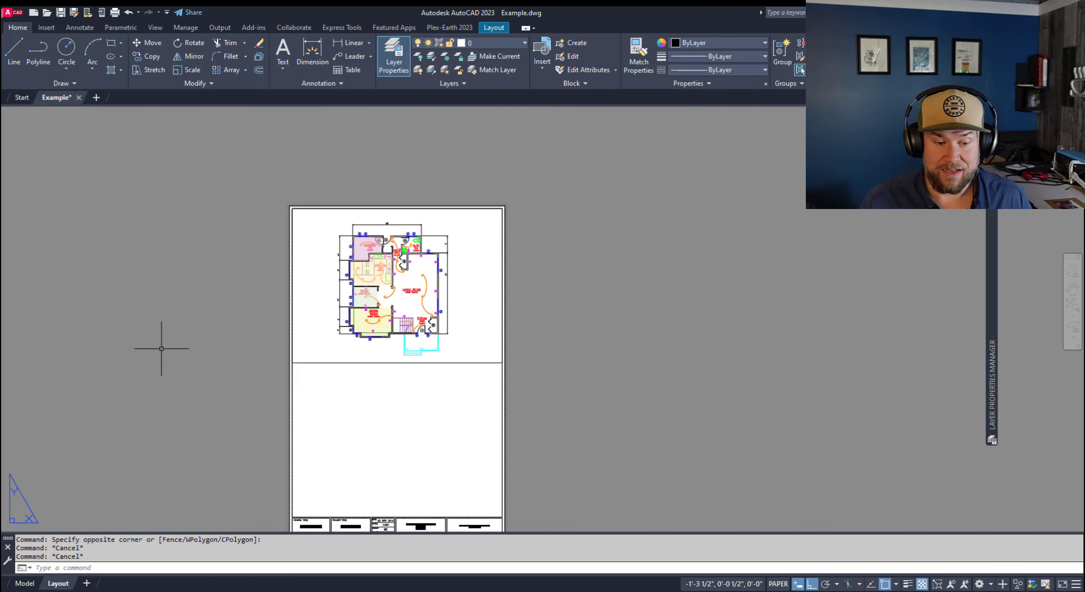
# Step: Show the Layout tab's viewport shape options under the Rectangular dropdown
pyautogui.click(492, 29)
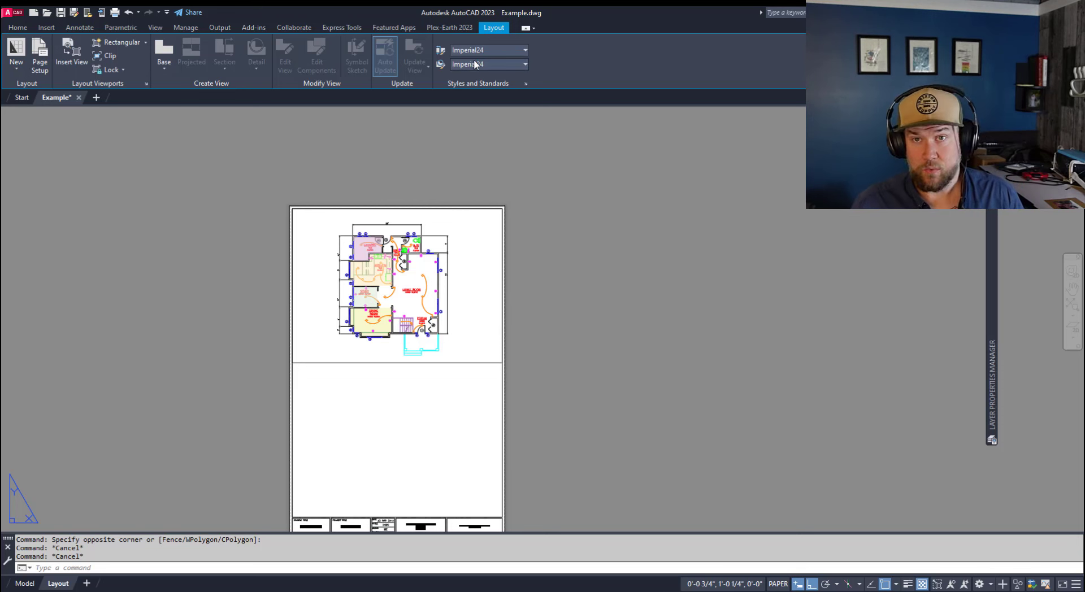
pyautogui.click(226, 175)
pyautogui.click(189, 184)
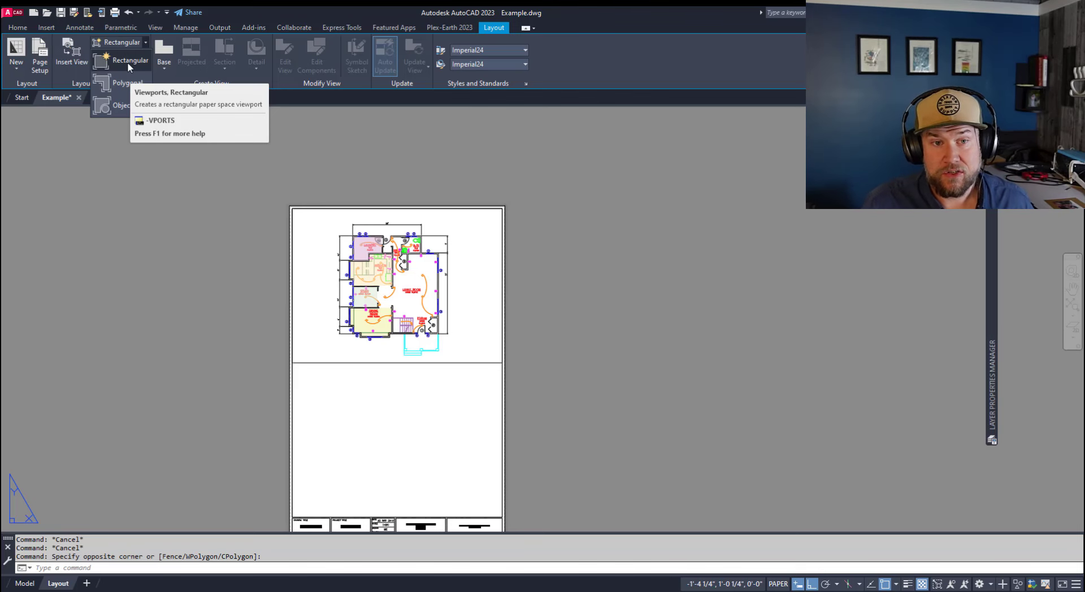
# Step: Draw a rectangular viewport across the lower part of the sheet
pyautogui.click(127, 62)
pyautogui.scroll(2, 359, 411)
pyautogui.moveTo(359, 412); pyautogui.dragTo(330, 293, button='middle')
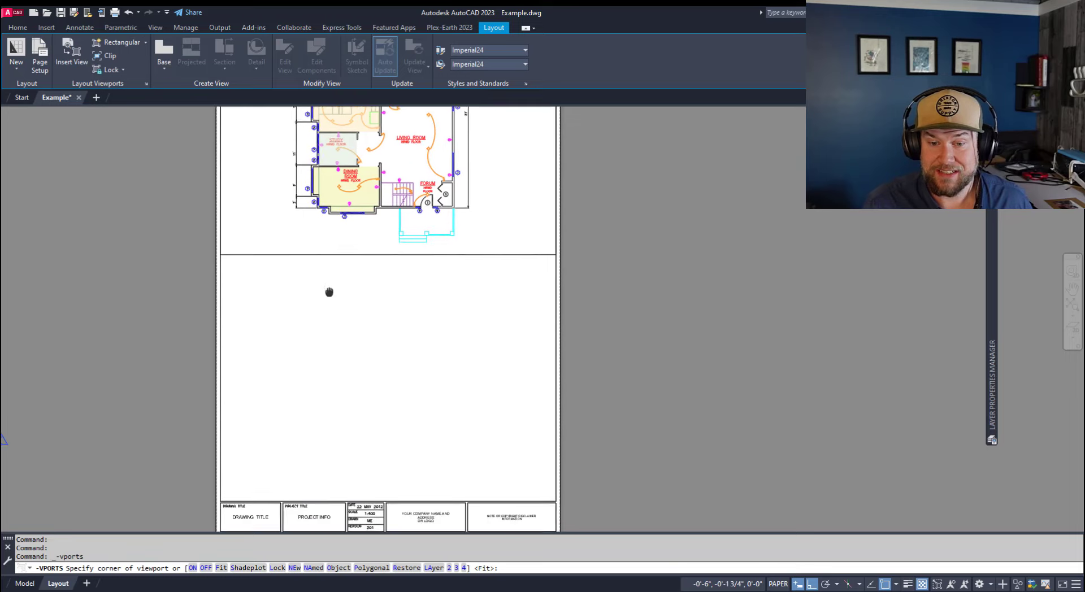
pyautogui.click(381, 237)
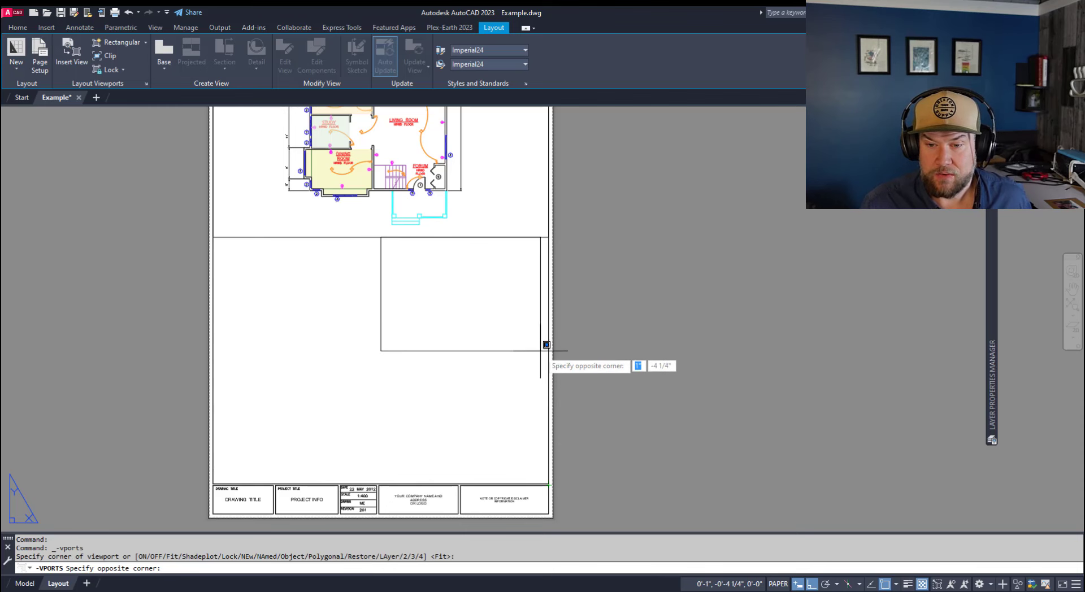
pyautogui.click(546, 372)
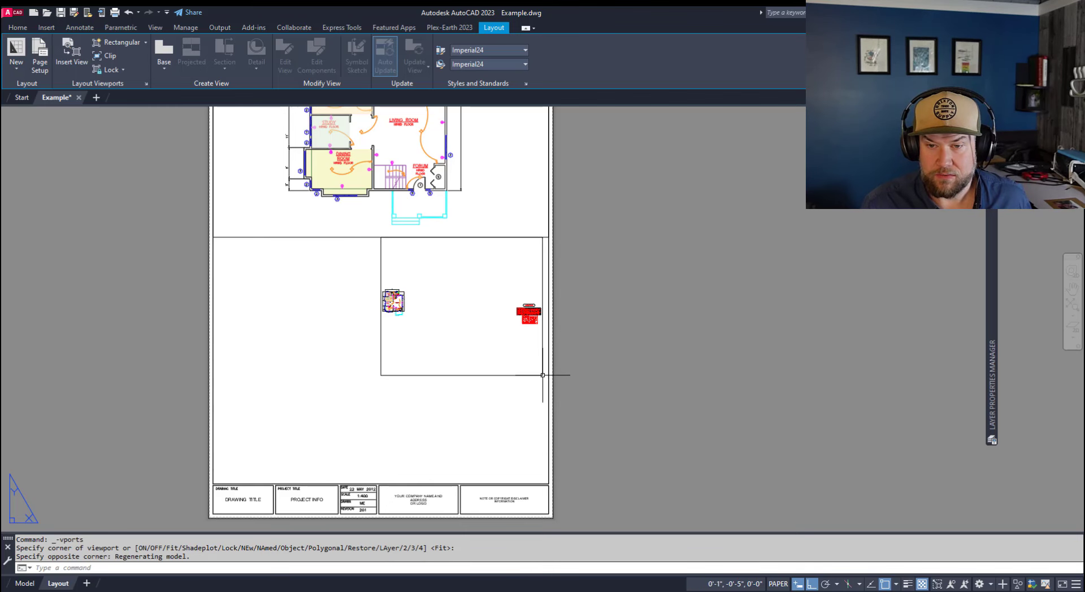
pyautogui.press('Escape')
pyautogui.press('Escape')
# Step: Activate the new viewport and zoom in on the laundry, kitchen and study
pyautogui.scroll(3, 407, 310)
pyautogui.moveTo(460, 322); pyautogui.dragTo(388, 307, button='middle')
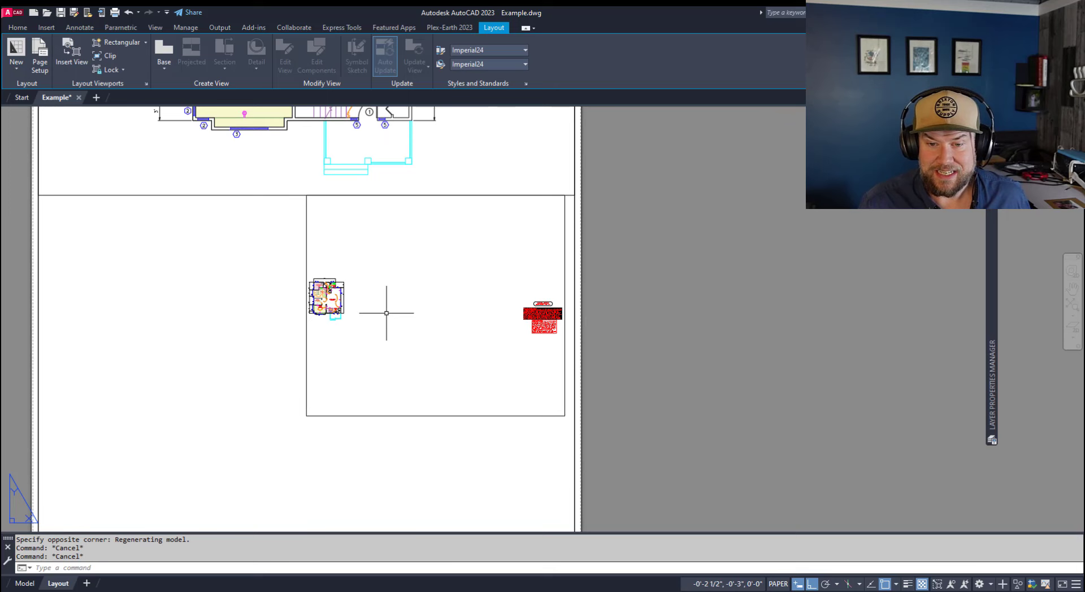
pyautogui.doubleClick(383, 348)
pyautogui.moveTo(383, 347); pyautogui.dragTo(440, 314, button='middle')
pyautogui.scroll(5, 475, 339)
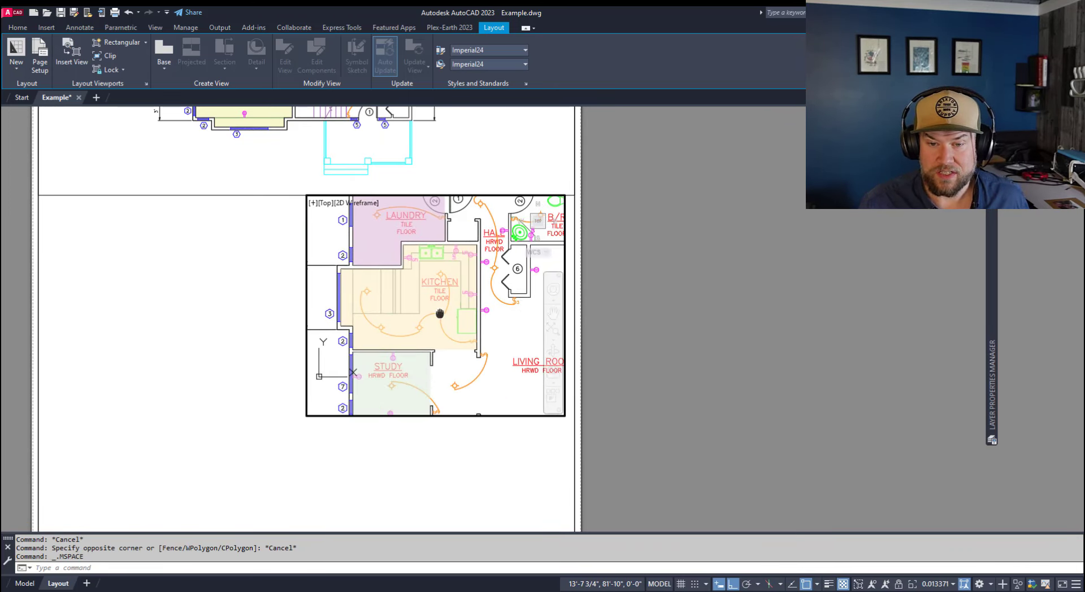
pyautogui.scroll(3, 390, 266)
pyautogui.doubleClick(169, 339)
pyautogui.click(306, 339)
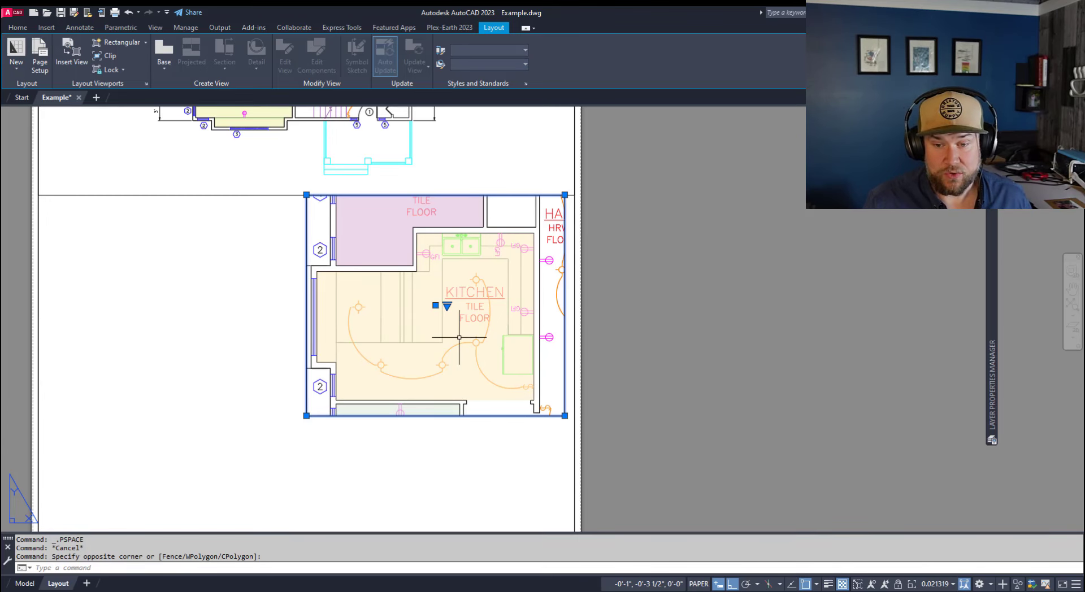
# Step: Scale the kitchen viewport to 3/8" = 1'-0", then 1/4" = 1'-0", and recentre the kitchen
pyautogui.click(953, 585)
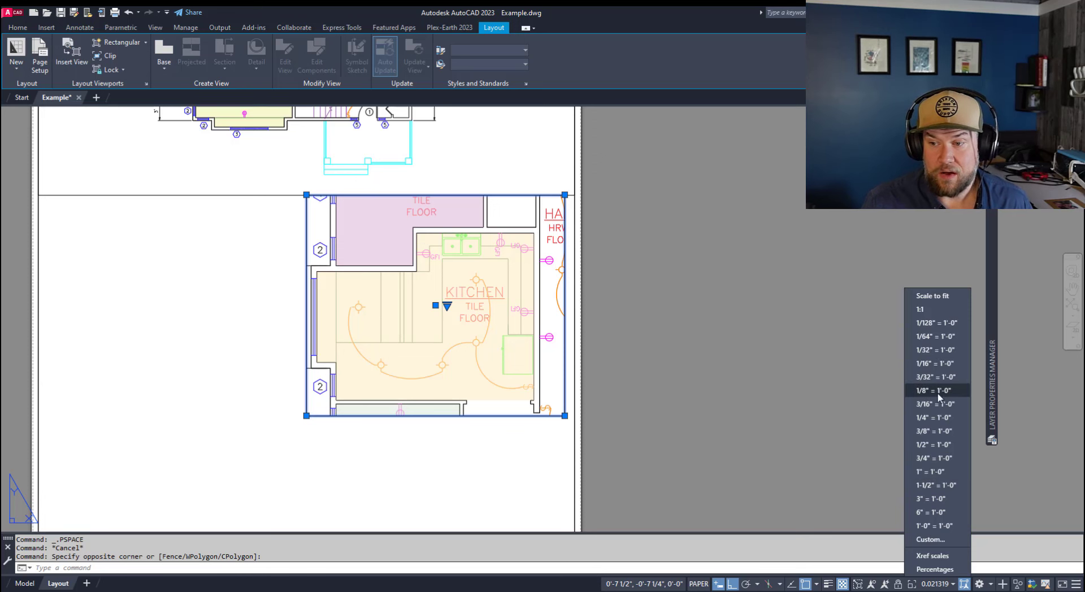
pyautogui.click(931, 432)
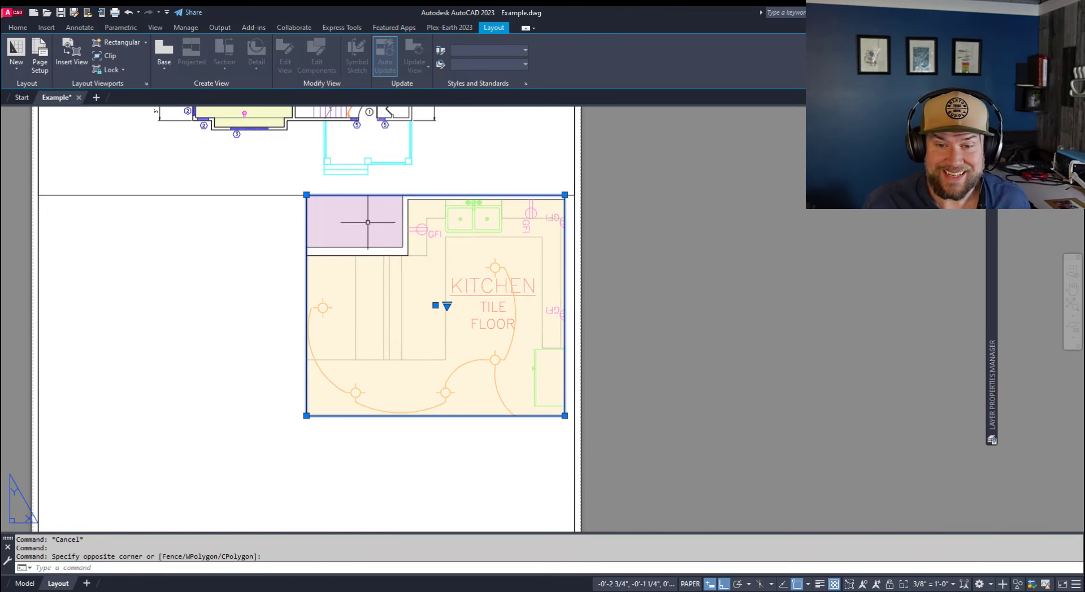
pyautogui.click(944, 586)
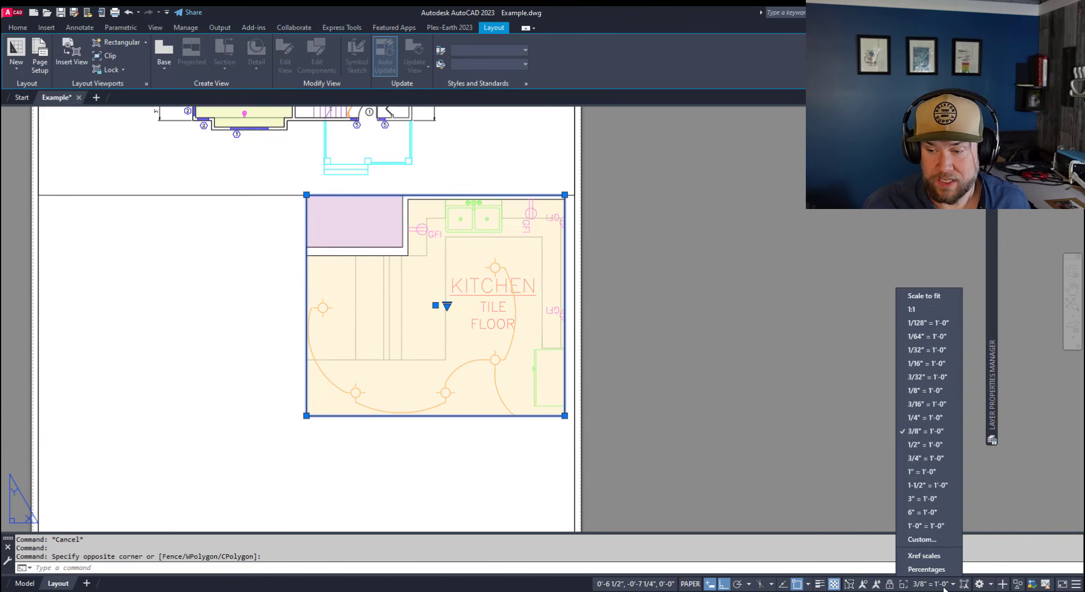
pyautogui.click(936, 418)
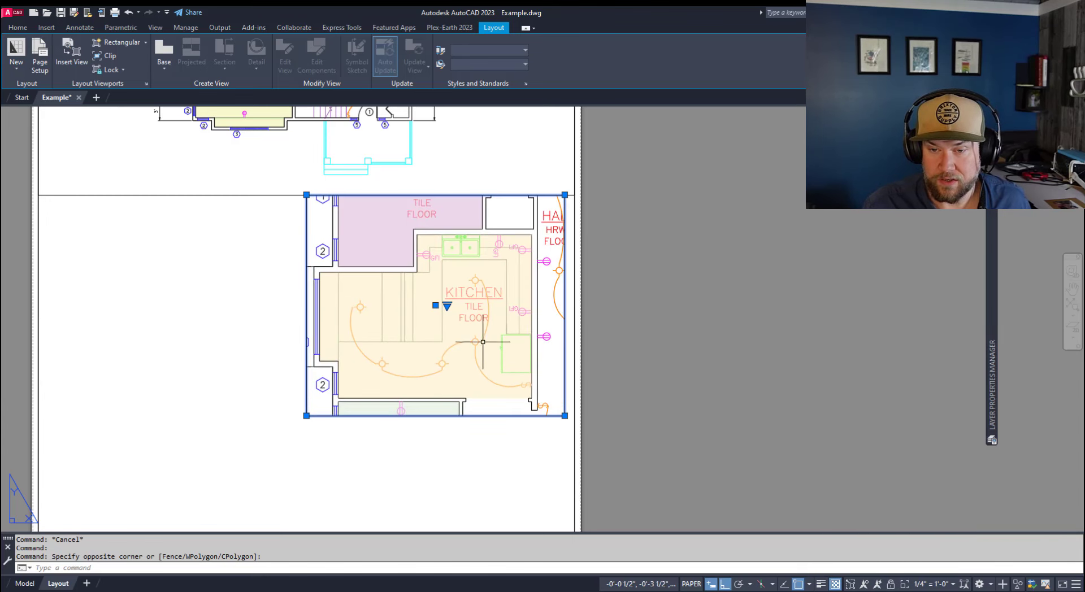
pyautogui.doubleClick(449, 354)
pyautogui.moveTo(453, 362)
pyautogui.mouseDown(button='middle')
pyautogui.moveTo(416, 381)
pyautogui.moveTo(461, 358)
pyautogui.moveTo(467, 380)
pyautogui.moveTo(429, 395)
pyautogui.moveTo(453, 375)
pyautogui.moveTo(454, 360)
pyautogui.moveTo(438, 366)
pyautogui.moveTo(484, 288)
pyautogui.moveTo(516, 337)
pyautogui.moveTo(408, 352)
pyautogui.moveTo(457, 349)
pyautogui.moveTo(453, 363)
pyautogui.moveTo(460, 344)
pyautogui.mouseUp(button='middle')
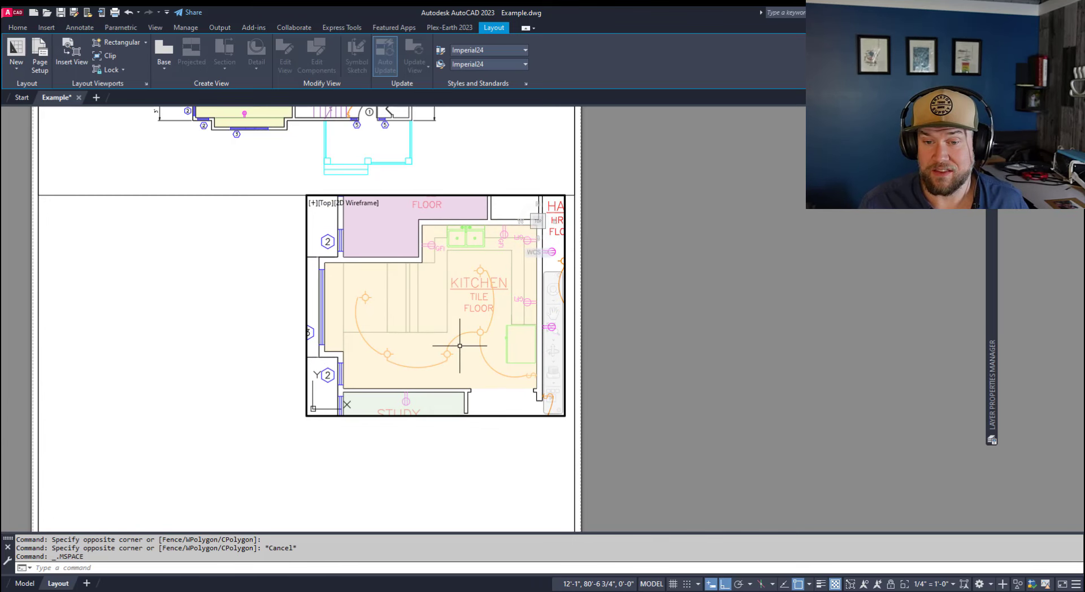
pyautogui.doubleClick(703, 312)
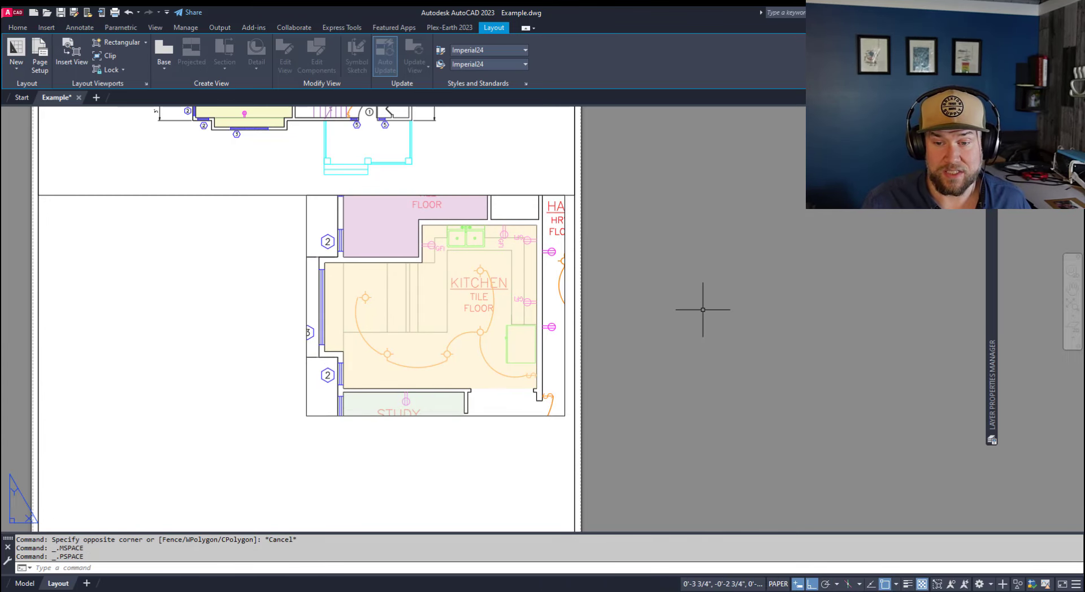
pyautogui.doubleClick(496, 407)
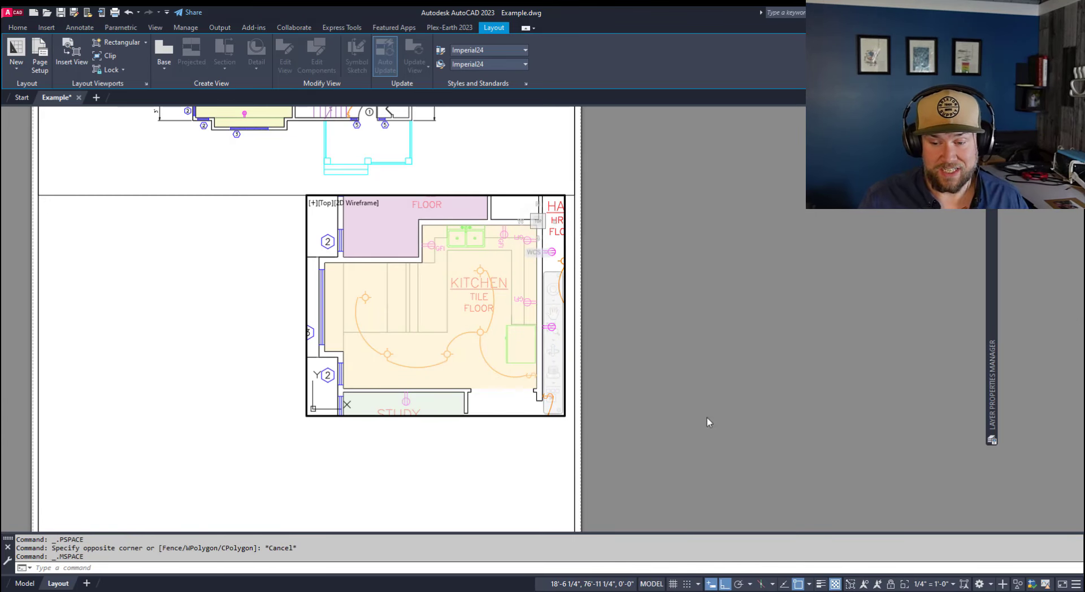
pyautogui.click(651, 586)
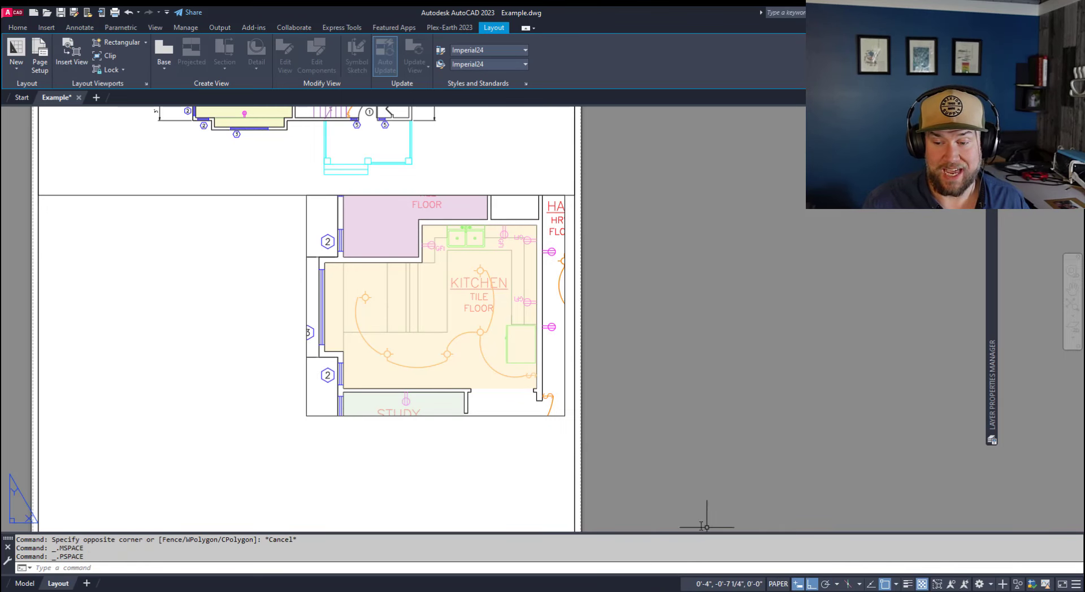
pyautogui.press('Escape')
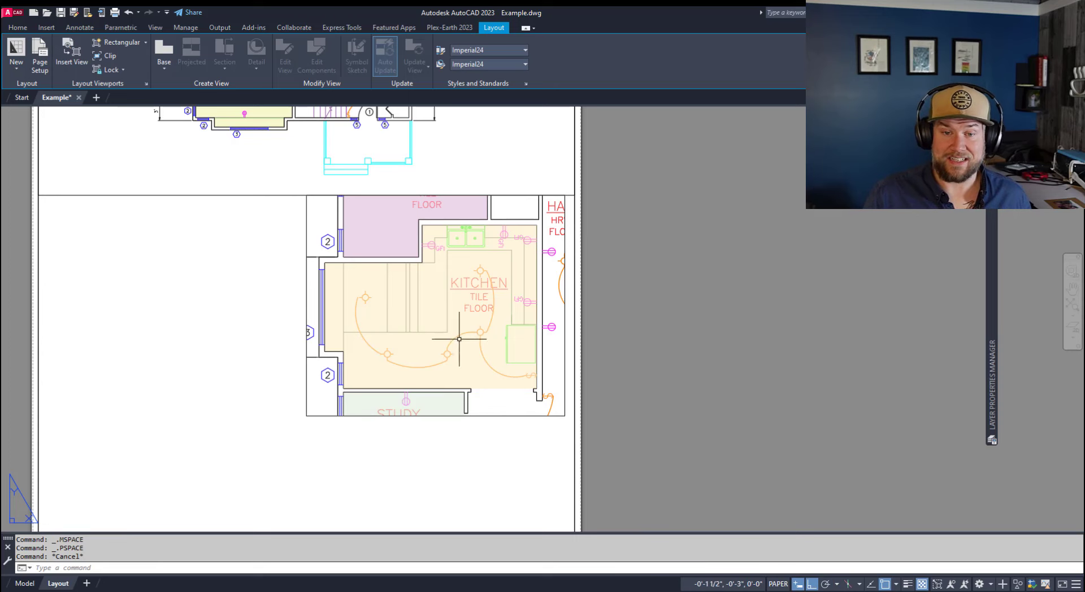
pyautogui.press('Escape')
pyautogui.moveTo(482, 378); pyautogui.dragTo(511, 486, button='middle')
pyautogui.scroll(-2, 480, 409)
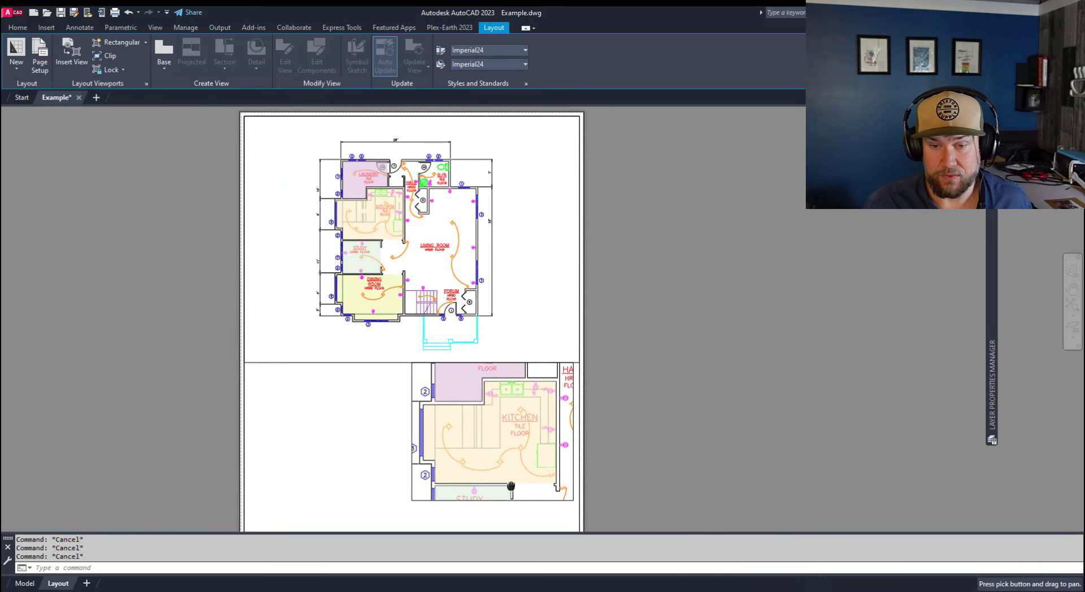
pyautogui.doubleClick(484, 310)
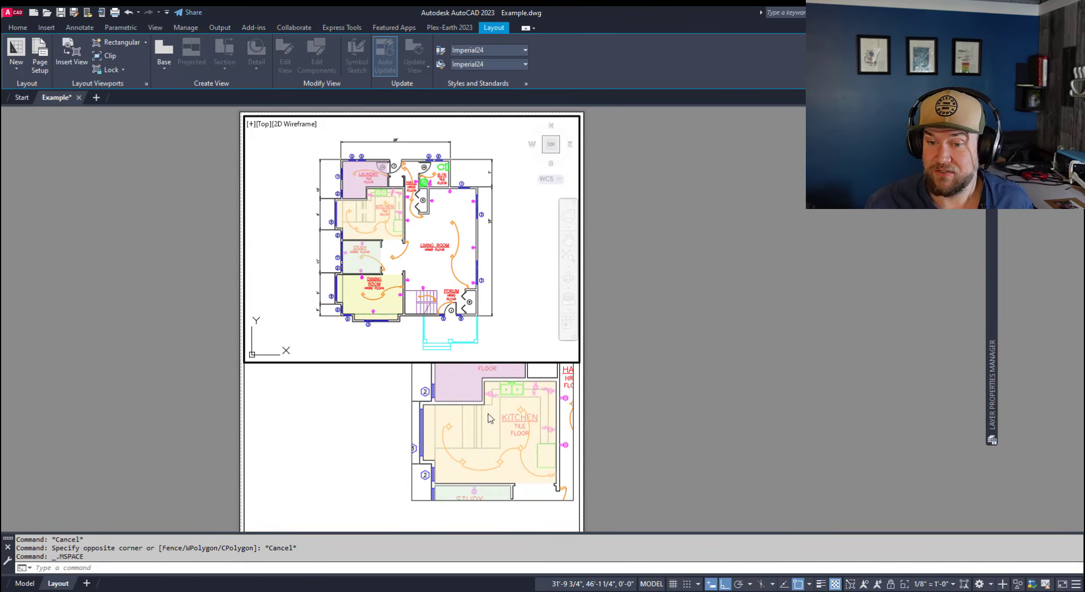
pyautogui.doubleClick(373, 423)
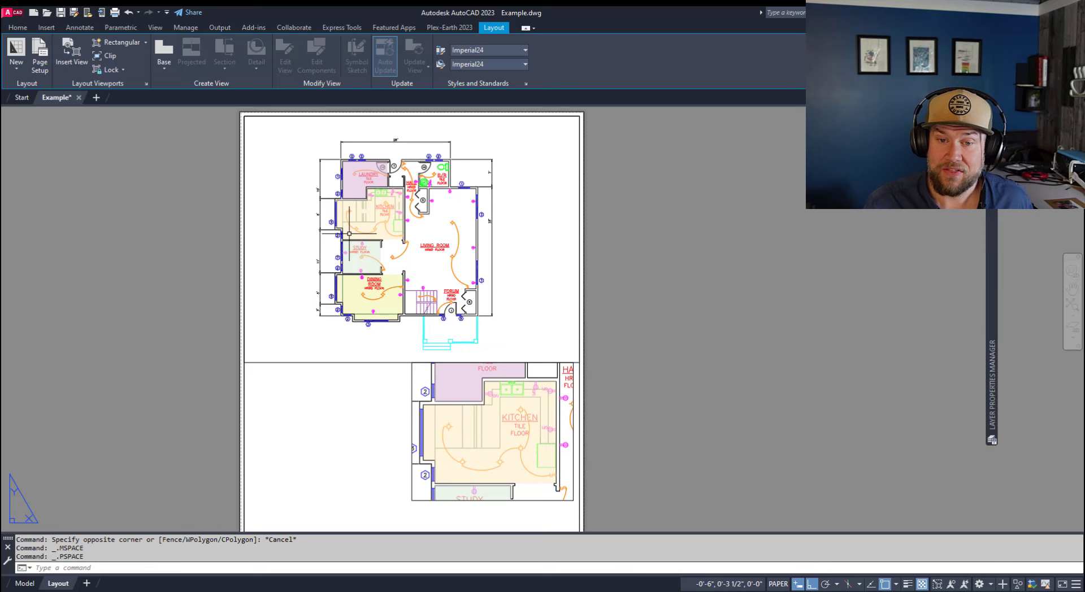
pyautogui.moveTo(368, 366); pyautogui.dragTo(395, 295, button='middle')
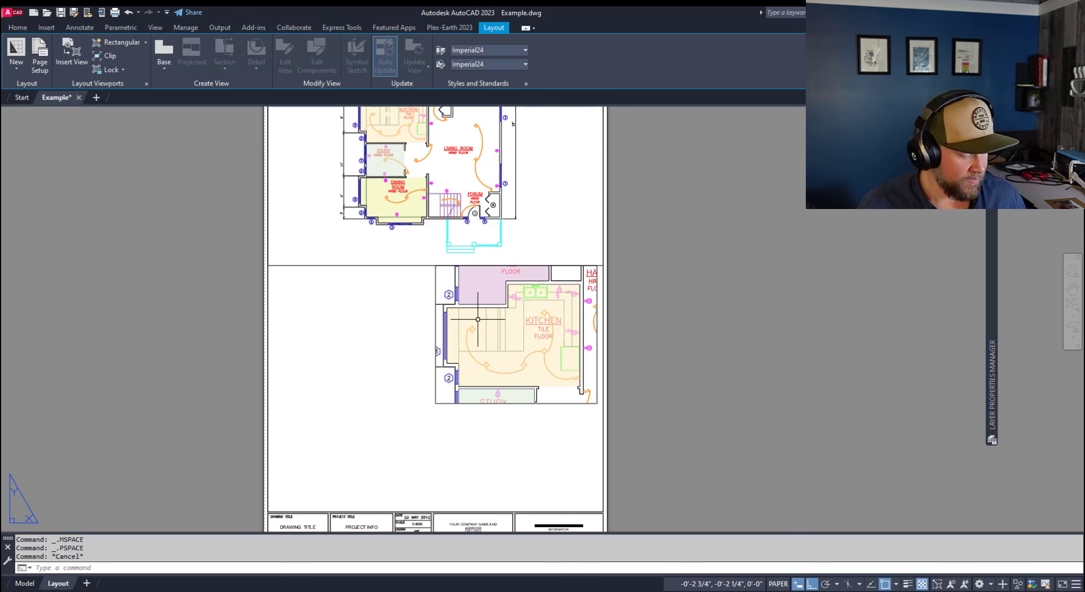
pyautogui.press('Escape')
pyautogui.press('Escape')
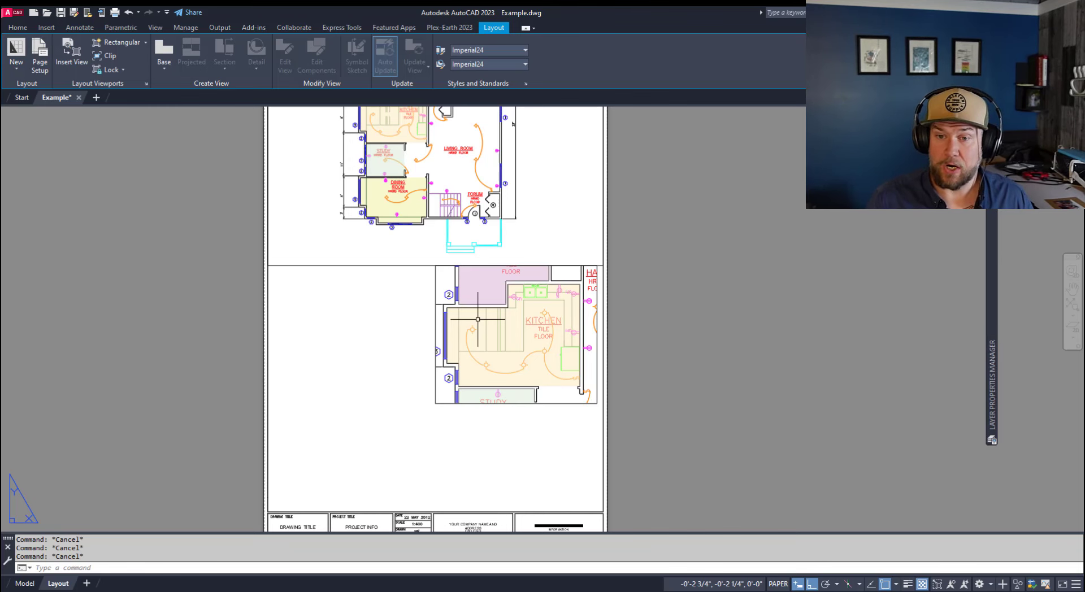
# Step: Pan over the sheet's plan and title block, then switch to model space with MODEL
pyautogui.moveTo(432, 375); pyautogui.dragTo(386, 437, button='middle')
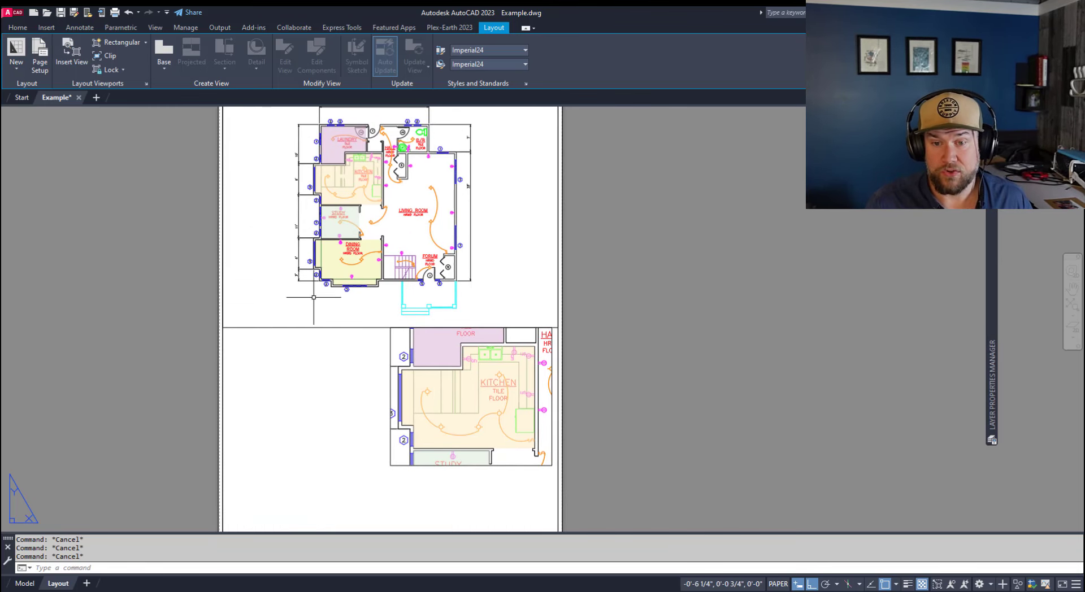
pyautogui.moveTo(461, 446); pyautogui.dragTo(486, 363, button='middle')
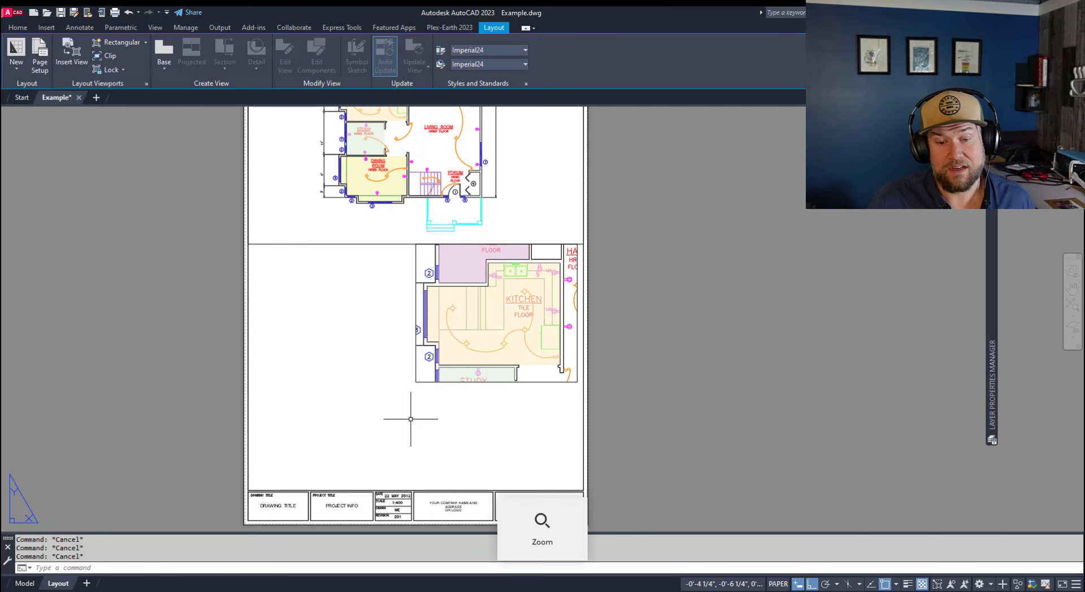
pyautogui.moveTo(405, 377); pyautogui.dragTo(399, 395, button='middle')
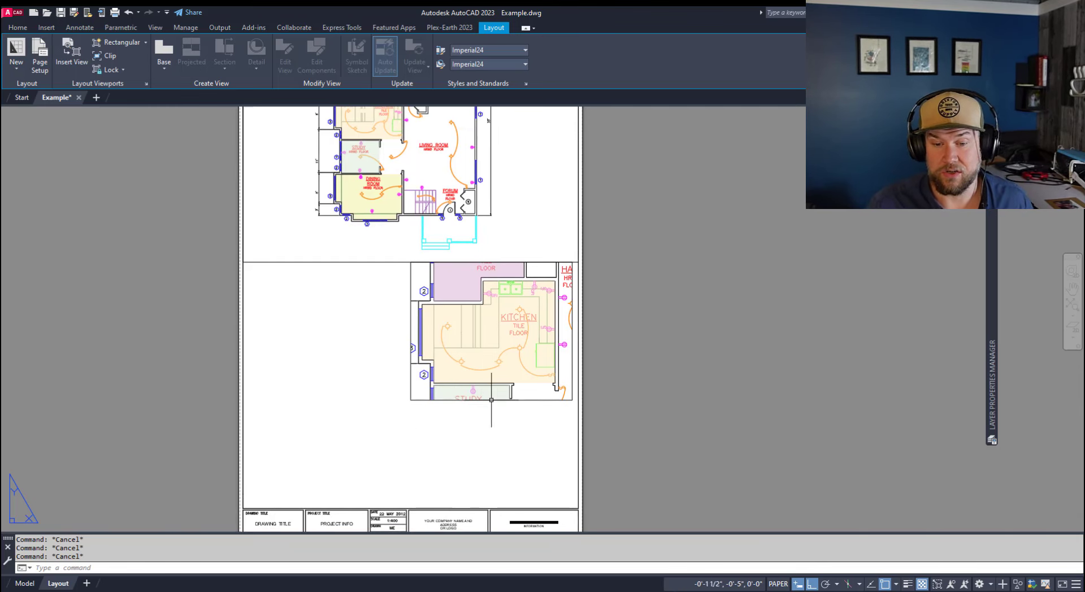
pyautogui.click(399, 395)
pyautogui.press('Escape')
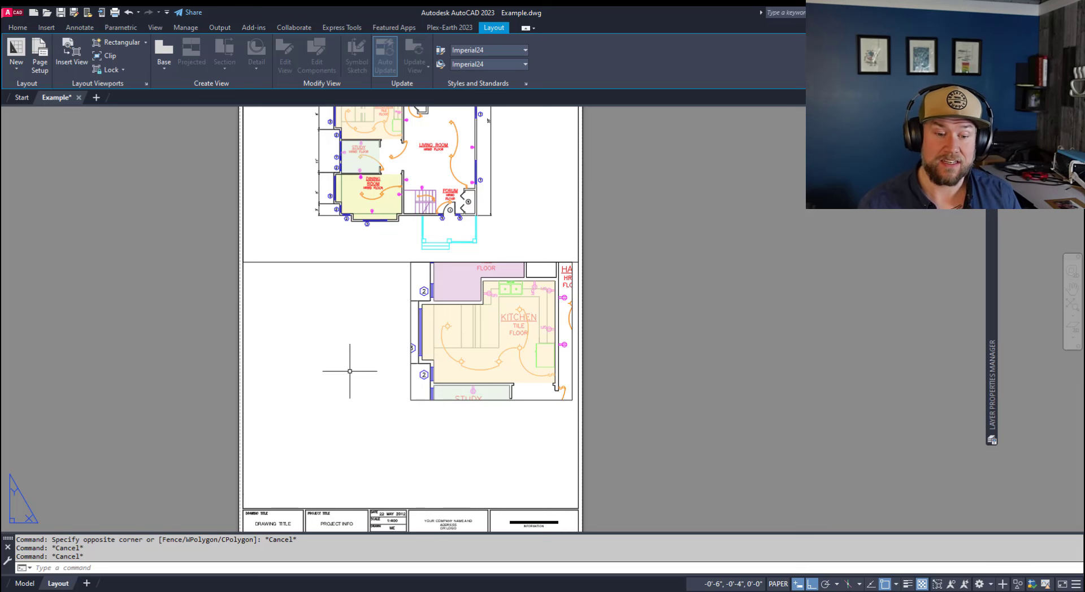
pyautogui.write('model')
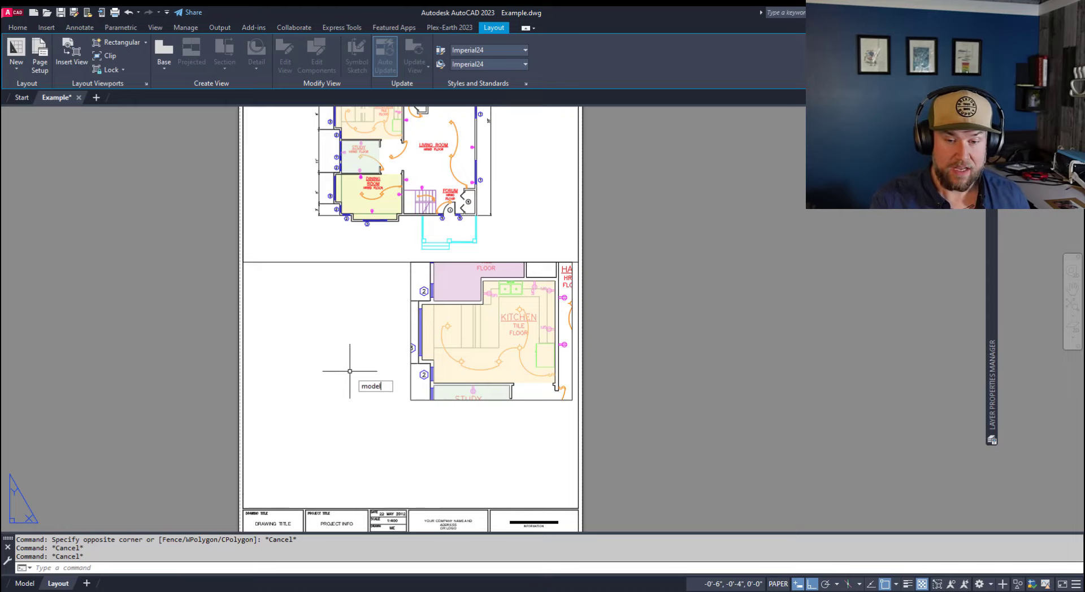
pyautogui.press('Return')
# Step: Zoom out and pan around the floor plan in model space, then return to the Layout sheet
pyautogui.press('Escape')
pyautogui.press('Escape')
pyautogui.press('Escape')
pyautogui.scroll(5, 306, 333)
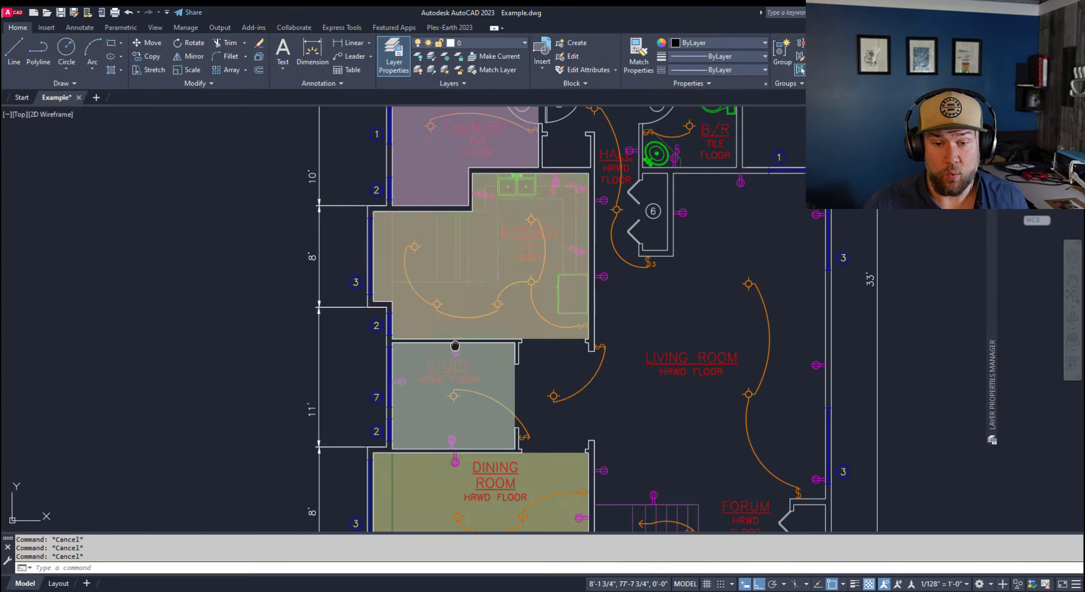
pyautogui.scroll(-2, 424, 339)
pyautogui.moveTo(424, 339); pyautogui.dragTo(399, 295, button='middle')
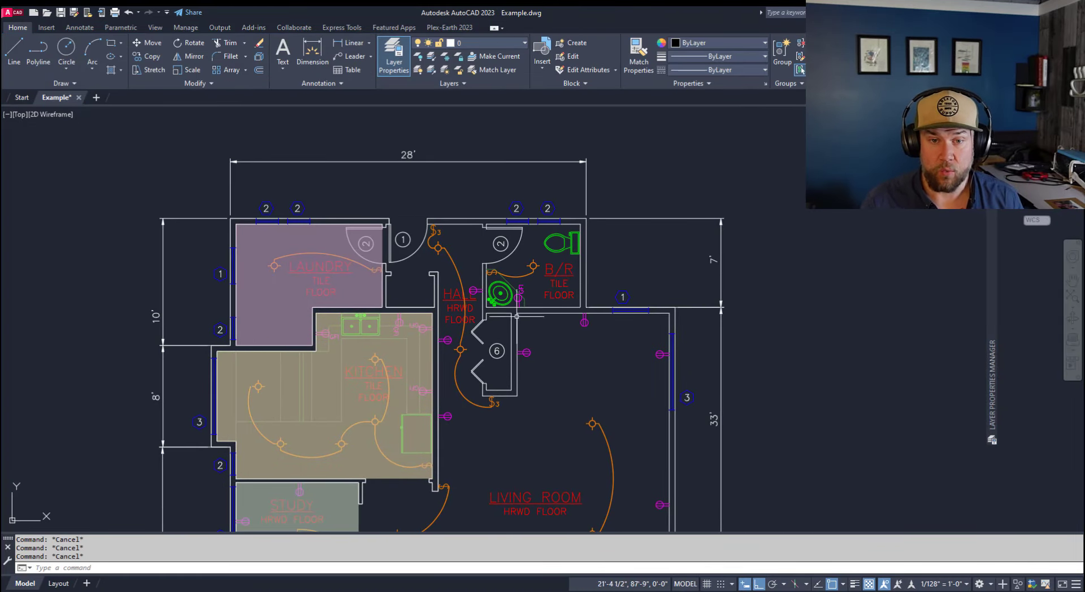
pyautogui.scroll(-4, 534, 359)
pyautogui.moveTo(639, 357); pyautogui.dragTo(542, 314, button='middle')
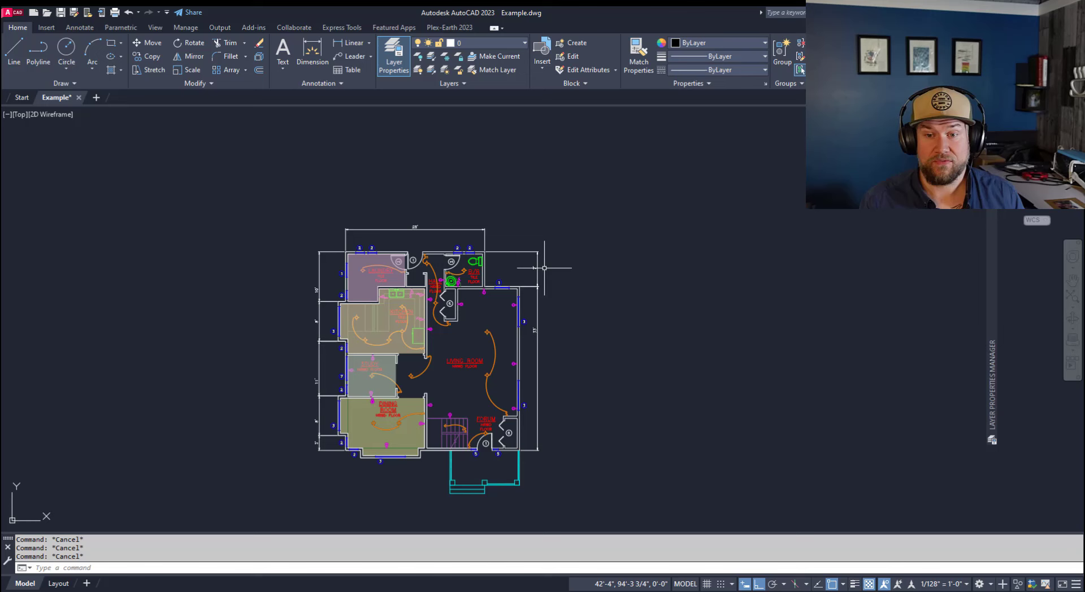
pyautogui.scroll(-2, 545, 268)
pyautogui.scroll(-10, 544, 268)
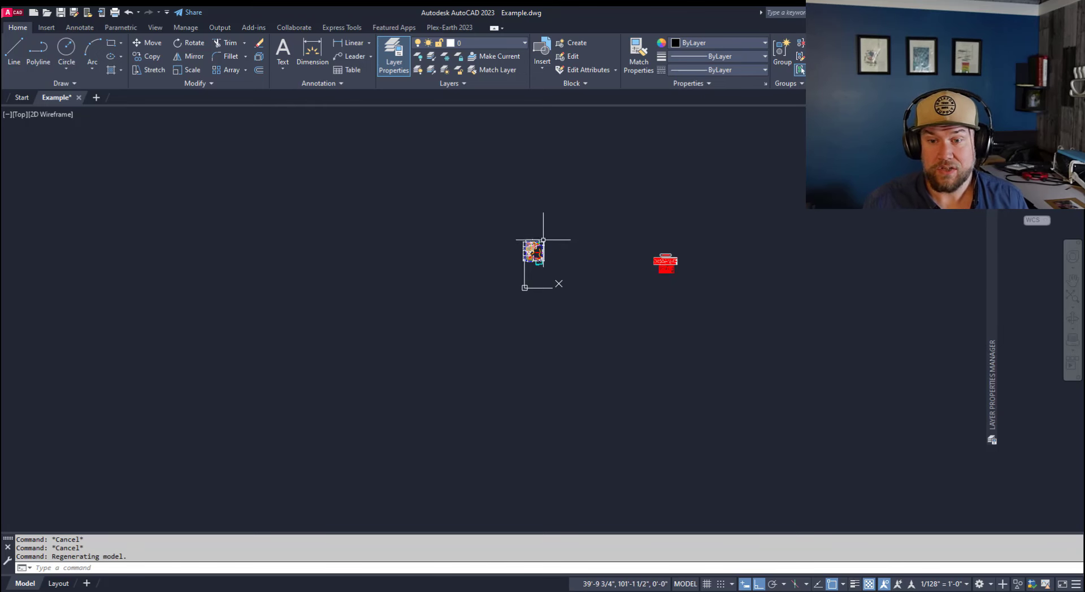
pyautogui.scroll(-10, 540, 270)
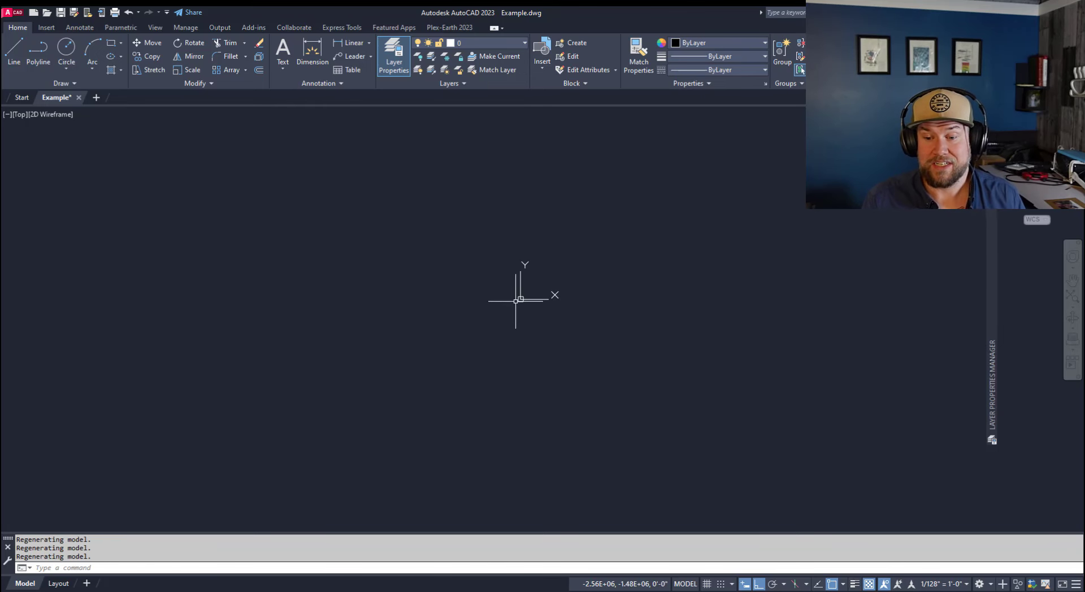
pyautogui.scroll(-10, 523, 286)
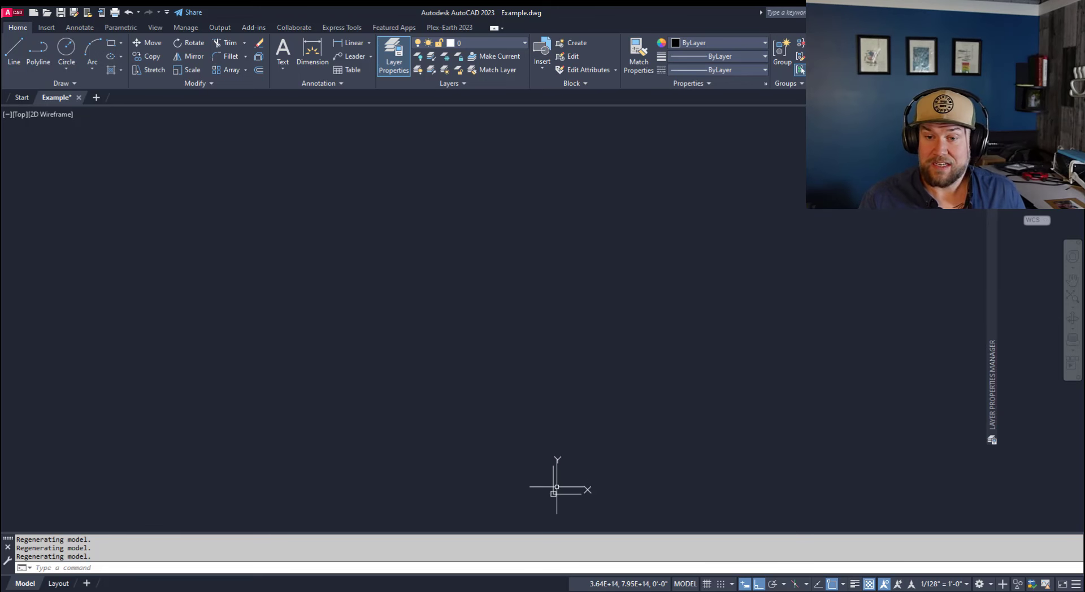
pyautogui.press('Escape')
pyautogui.press('Escape')
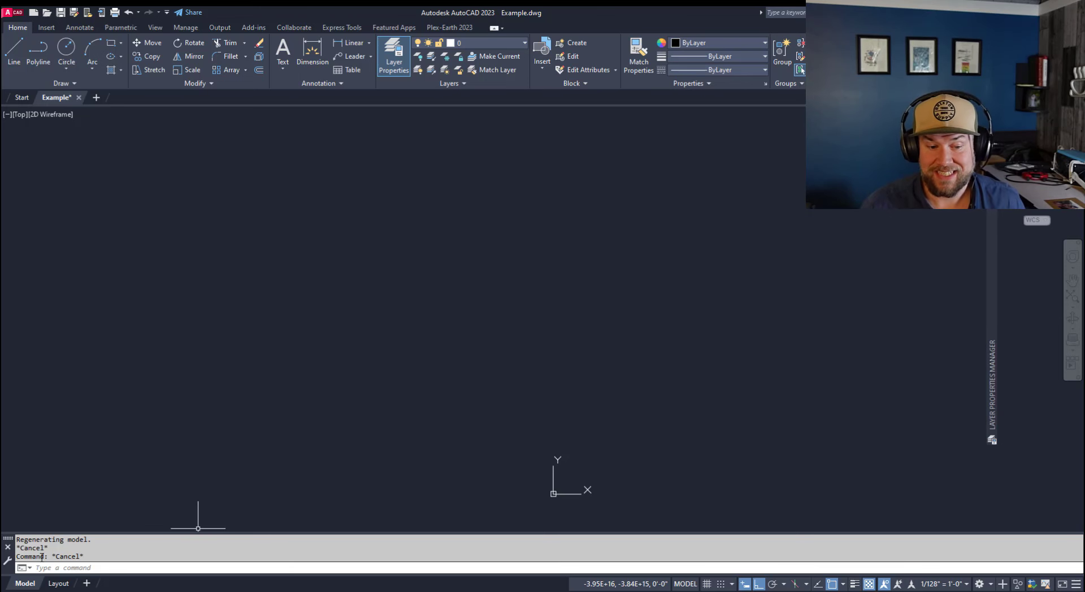
pyautogui.click(58, 583)
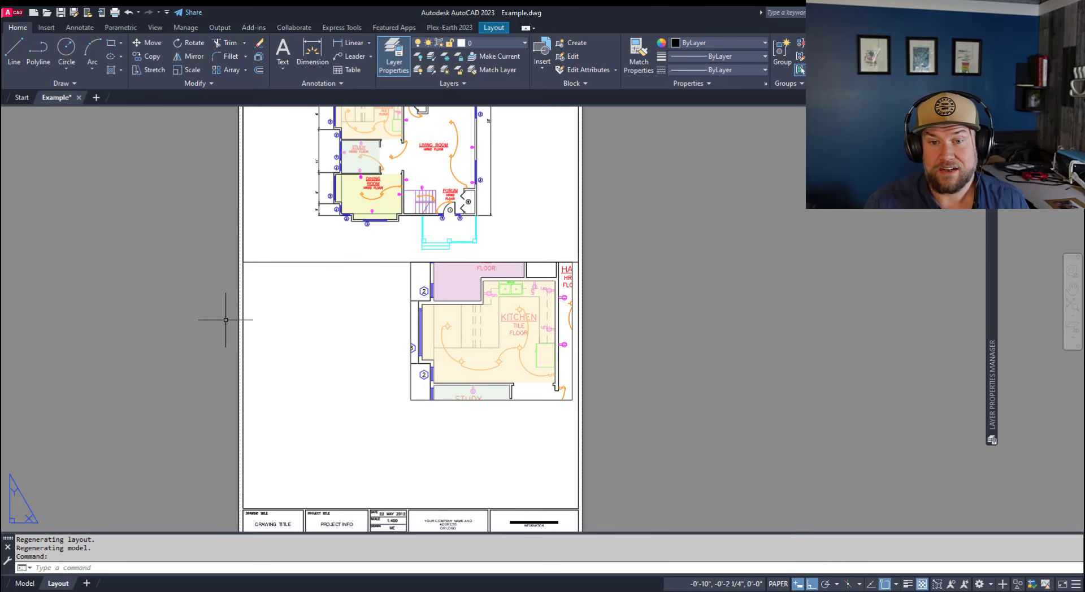
# Step: Select the upper floor-plan viewport with a crossing window
pyautogui.scroll(-5, 410, 392)
pyautogui.scroll(2, 404, 452)
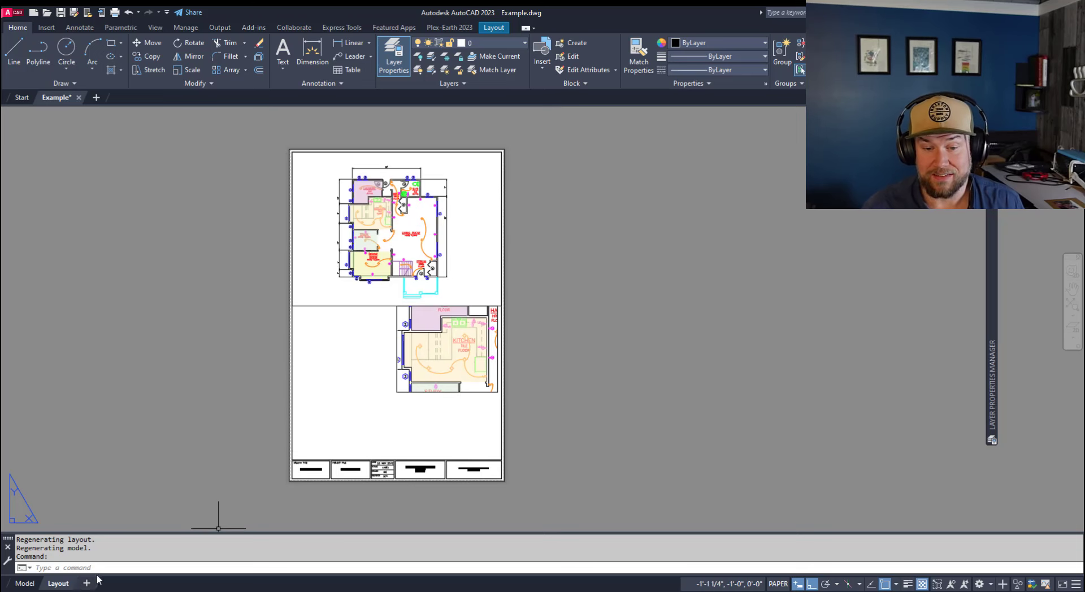
pyautogui.click(283, 416)
pyautogui.click(494, 27)
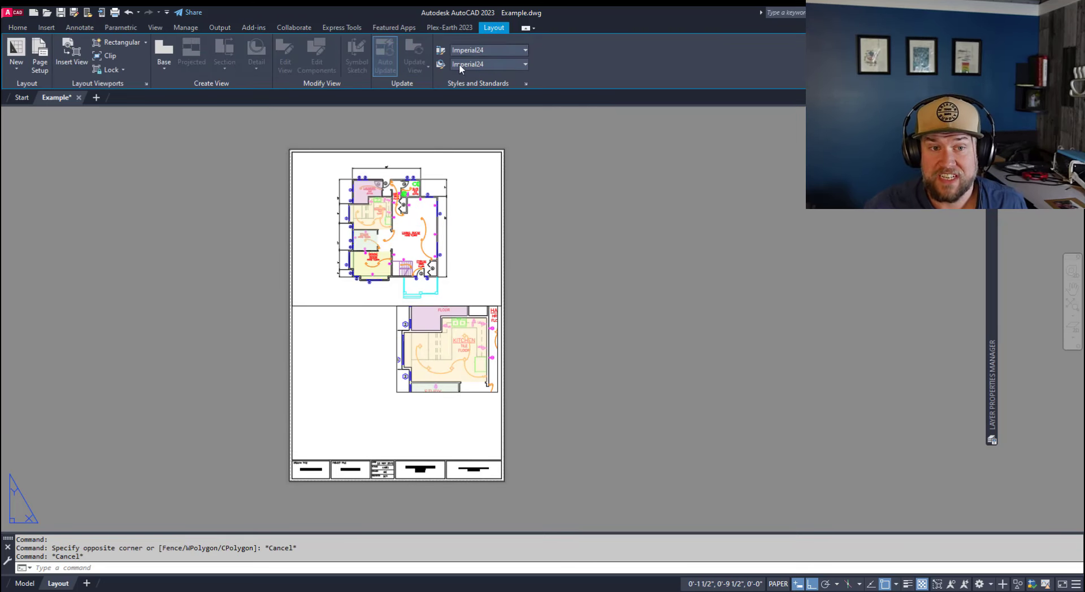
pyautogui.scroll(2, 372, 320)
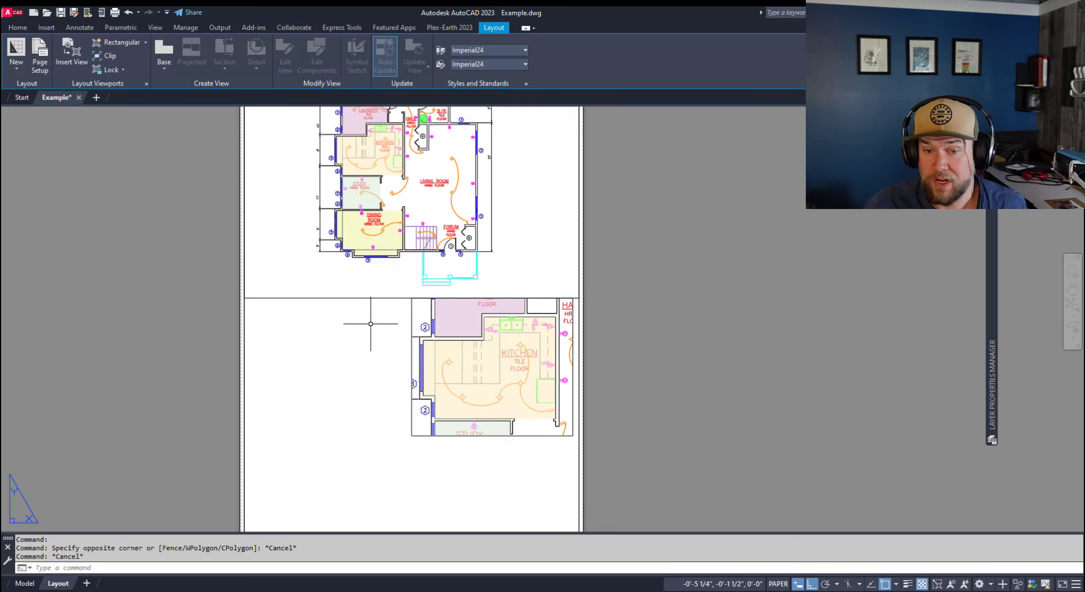
pyautogui.moveTo(368, 320); pyautogui.dragTo(368, 371, button='middle')
pyautogui.press('Escape')
pyautogui.scroll(2, 376, 362)
pyautogui.click(382, 353)
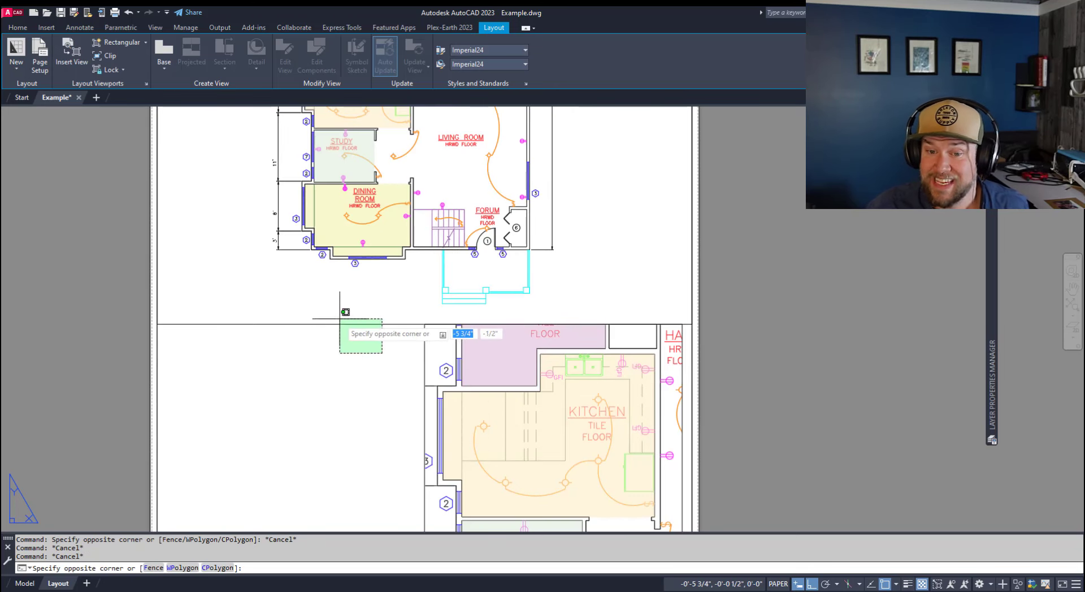
pyautogui.click(336, 309)
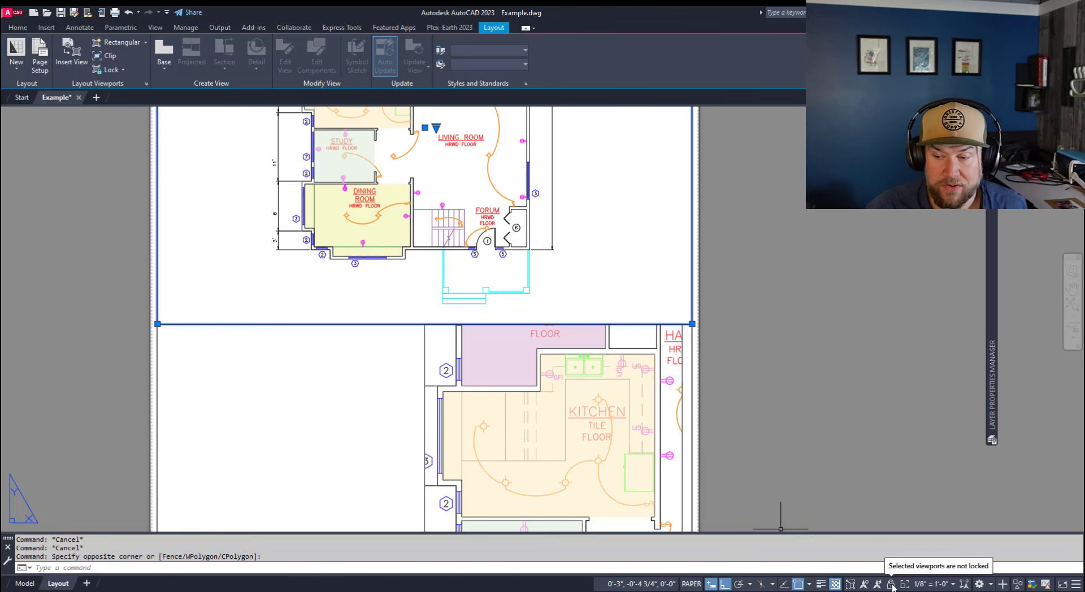
# Step: Set the selected viewport's Display Locked option to Yes
pyautogui.rightClick(312, 381)
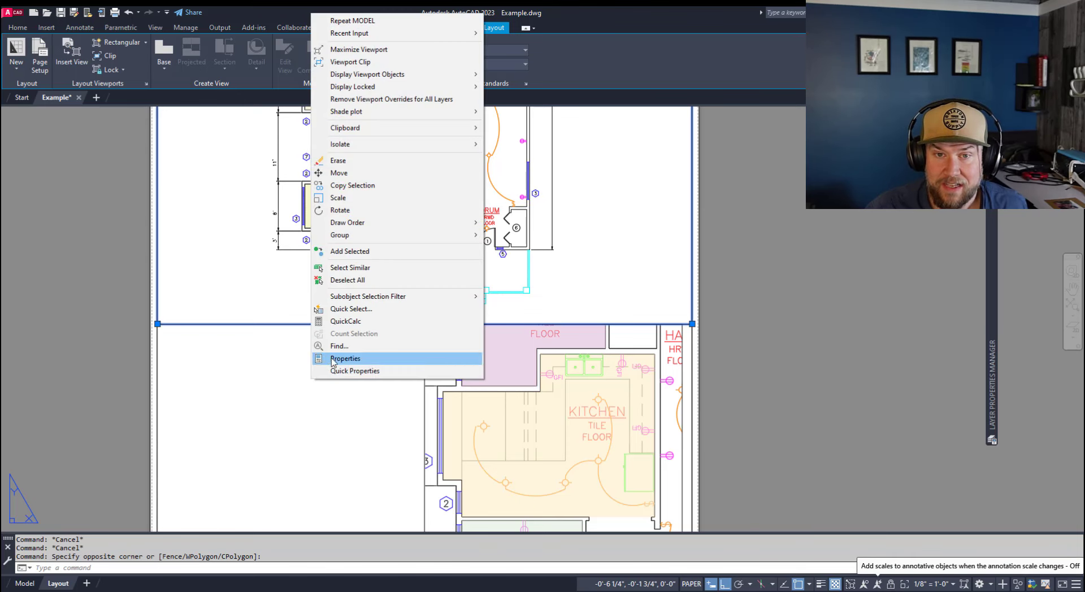
pyautogui.moveTo(362, 87)
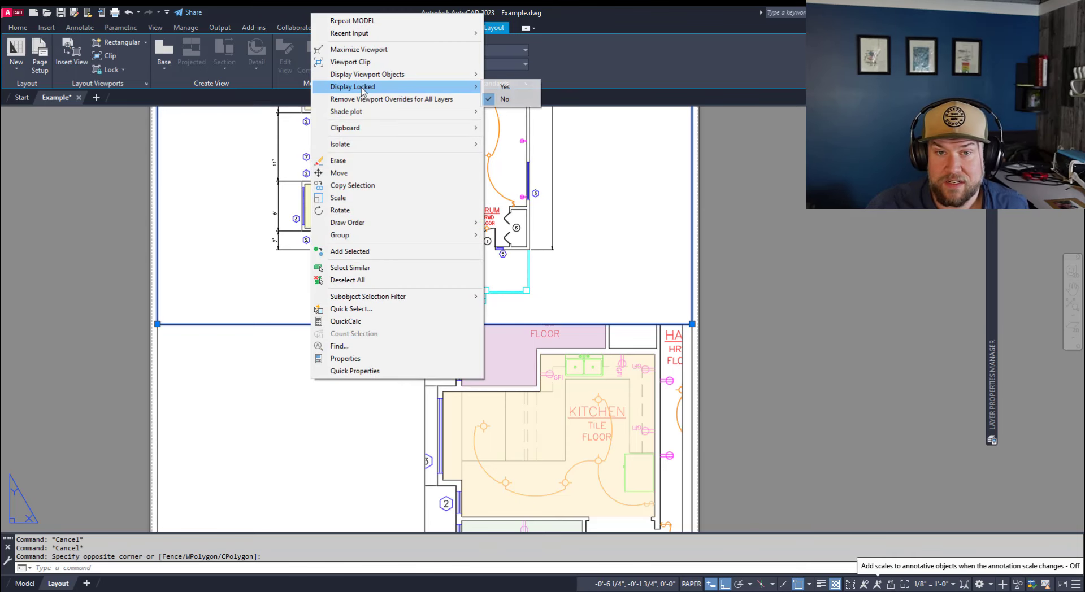
pyautogui.click(501, 89)
pyautogui.press('Escape')
pyautogui.press('Escape')
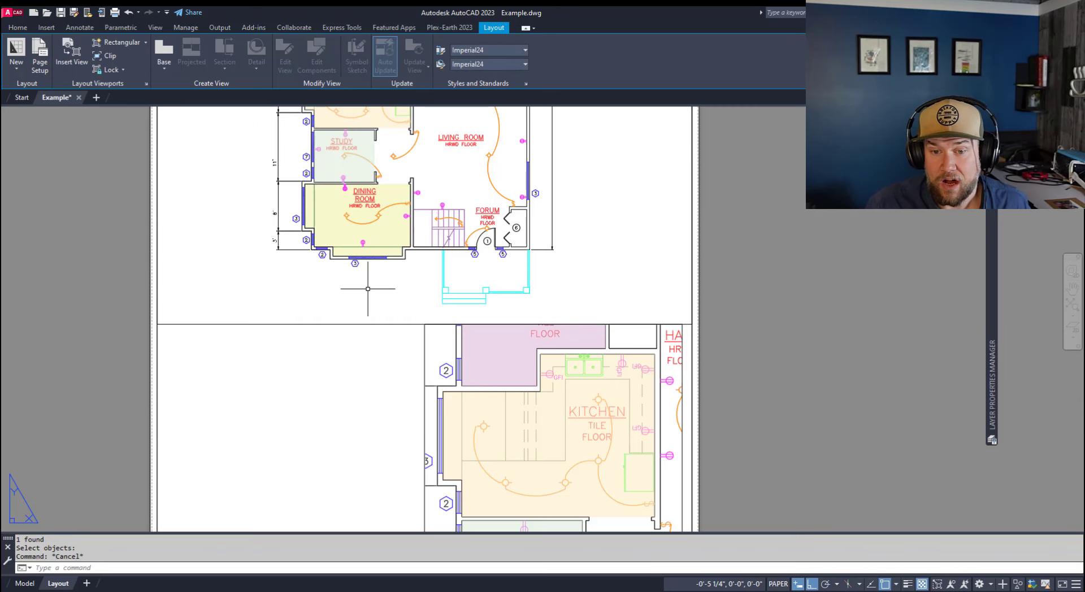
# Step: Activate the floor-plan viewport and bring the whole plan into view
pyautogui.moveTo(378, 301); pyautogui.dragTo(224, 371, button='middle')
pyautogui.click(376, 391)
pyautogui.doubleClick(395, 370)
pyautogui.moveTo(220, 203); pyautogui.dragTo(405, 284, button='middle')
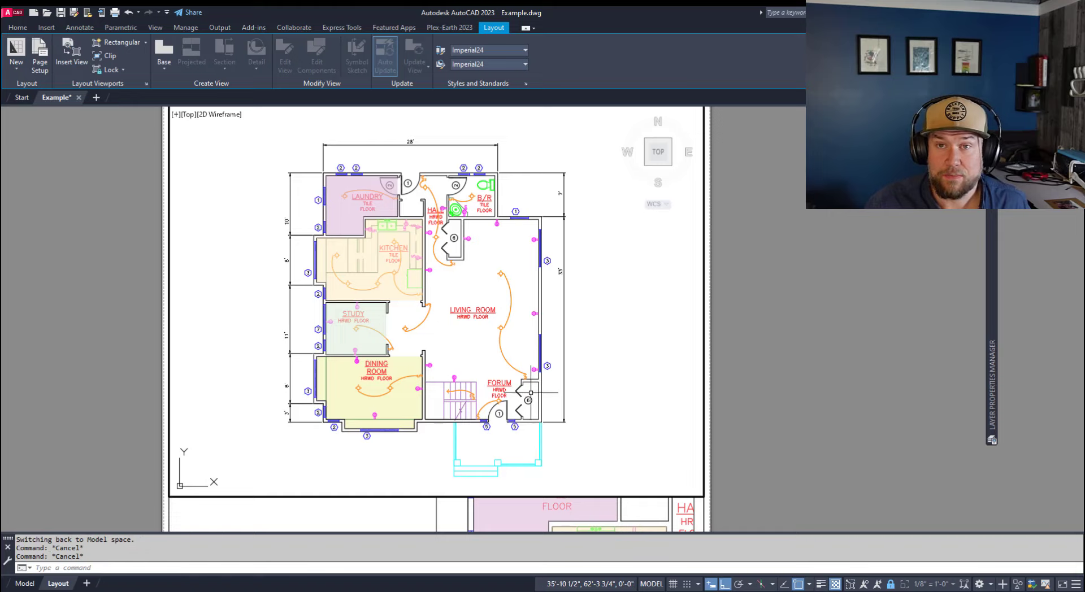
# Step: Window-select the kitchen floor hatch inside the locked viewport and delete it
pyautogui.moveTo(424, 362); pyautogui.dragTo(471, 380, button='middle')
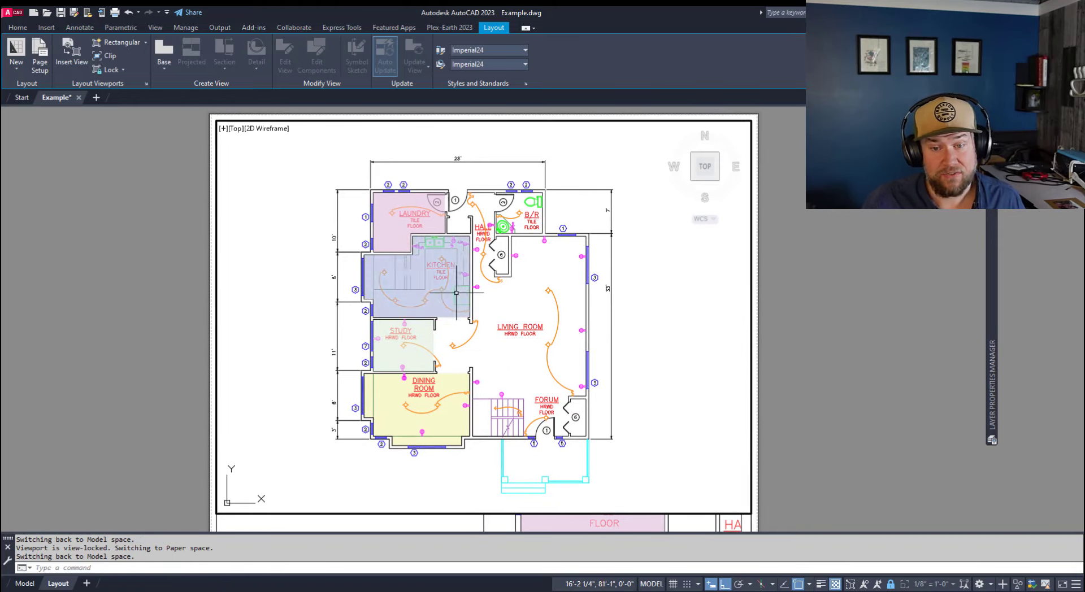
pyautogui.moveTo(456, 423); pyautogui.dragTo(402, 346, button='middle')
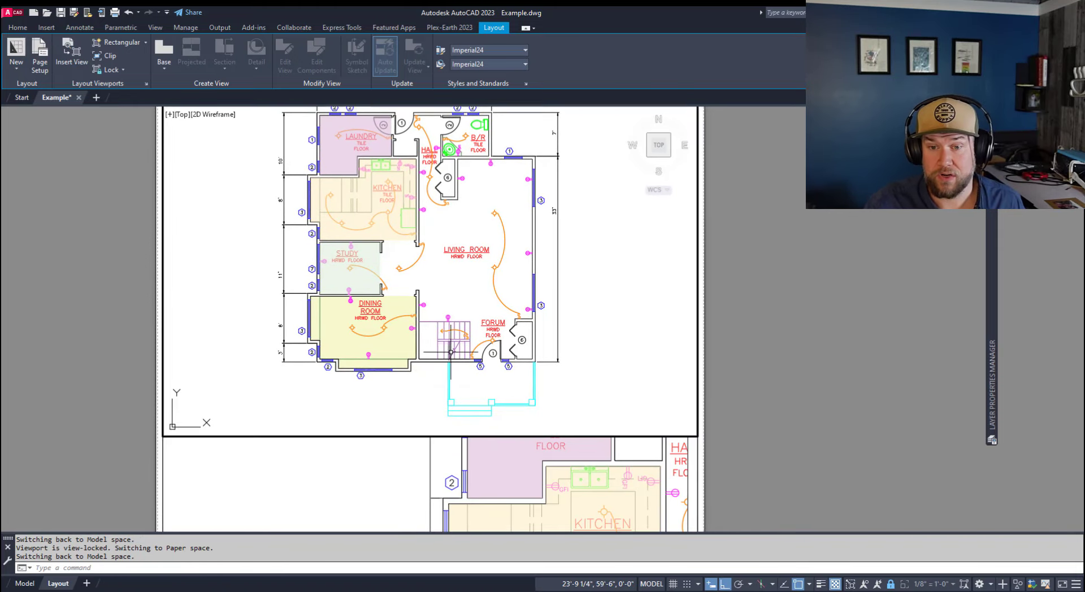
pyautogui.click(402, 295)
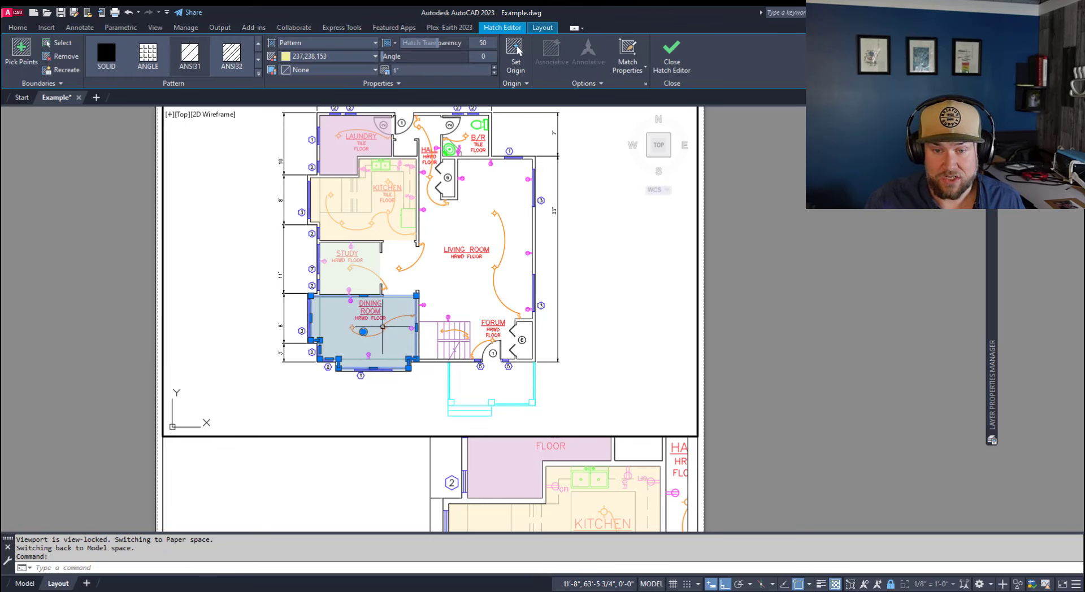
pyautogui.click(400, 237)
pyautogui.click(359, 268)
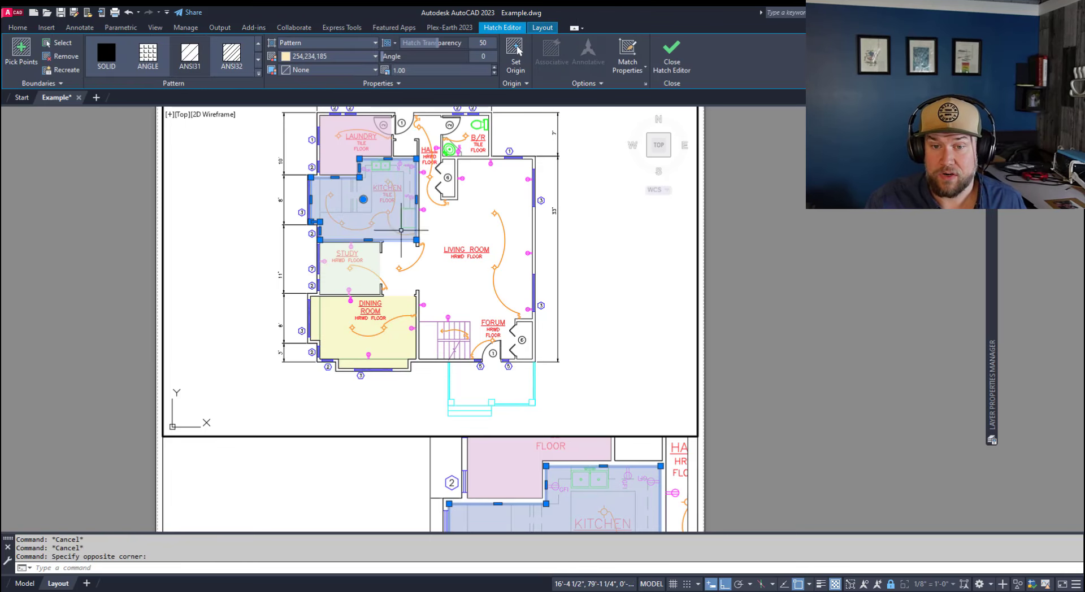
pyautogui.press('Delete')
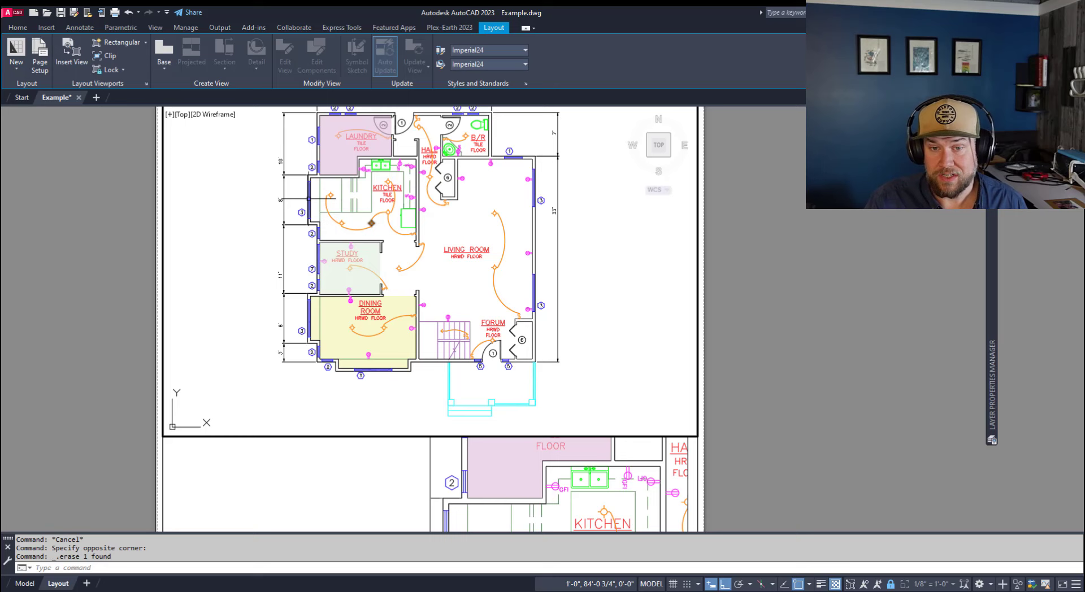
pyautogui.moveTo(486, 501); pyautogui.dragTo(456, 351, button='middle')
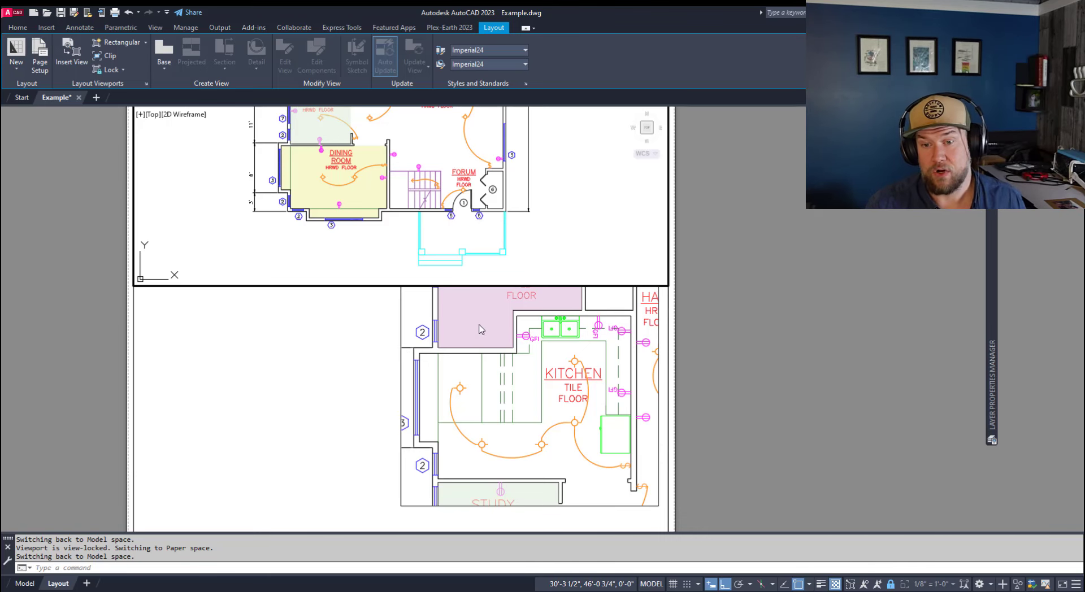
# Step: Return to paper space from the floor-plan viewport and expand the Layer Properties Manager
pyautogui.moveTo(480, 330); pyautogui.dragTo(476, 385, button='middle')
pyautogui.doubleClick(334, 358)
pyautogui.press('Escape')
pyautogui.press('Escape')
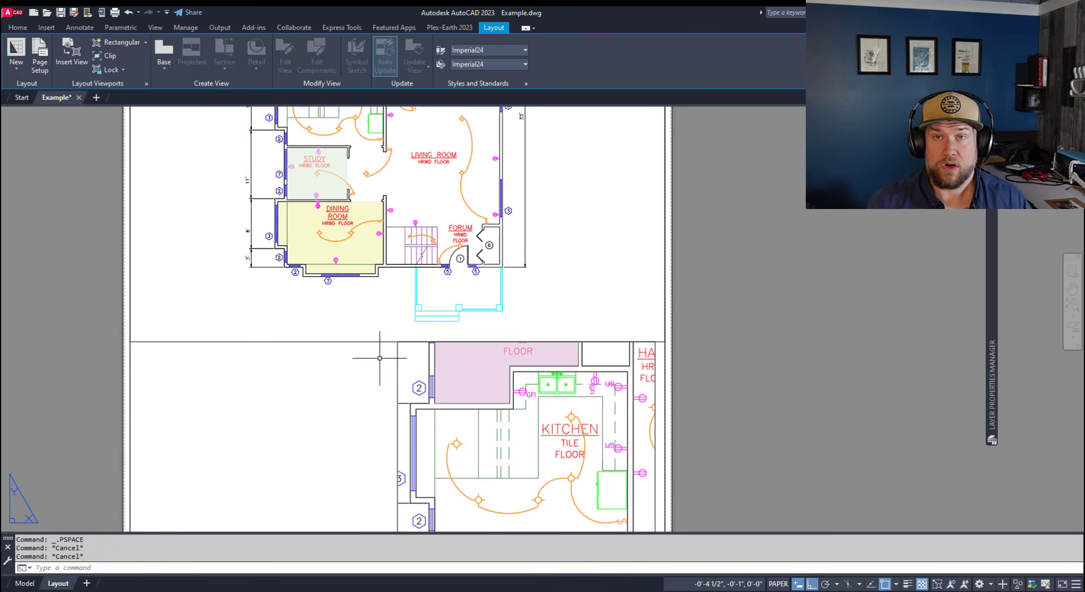
pyautogui.moveTo(368, 359); pyautogui.dragTo(366, 465, button='middle')
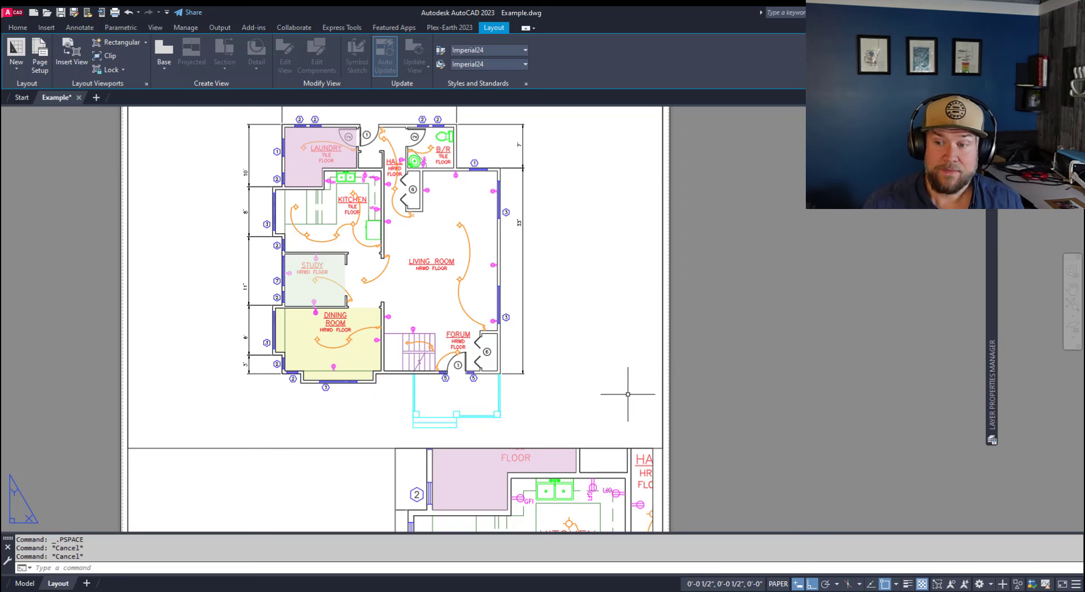
pyautogui.moveTo(993, 384)
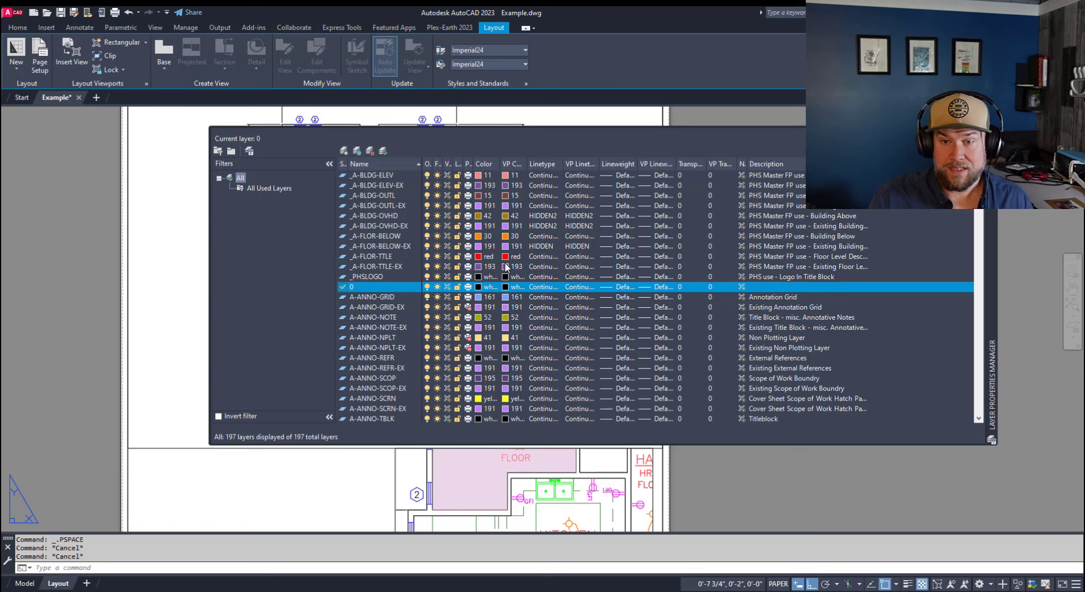
# Step: In the floor-plan viewport, VP-freeze all layers, then thaw them again
pyautogui.doubleClick(165, 293)
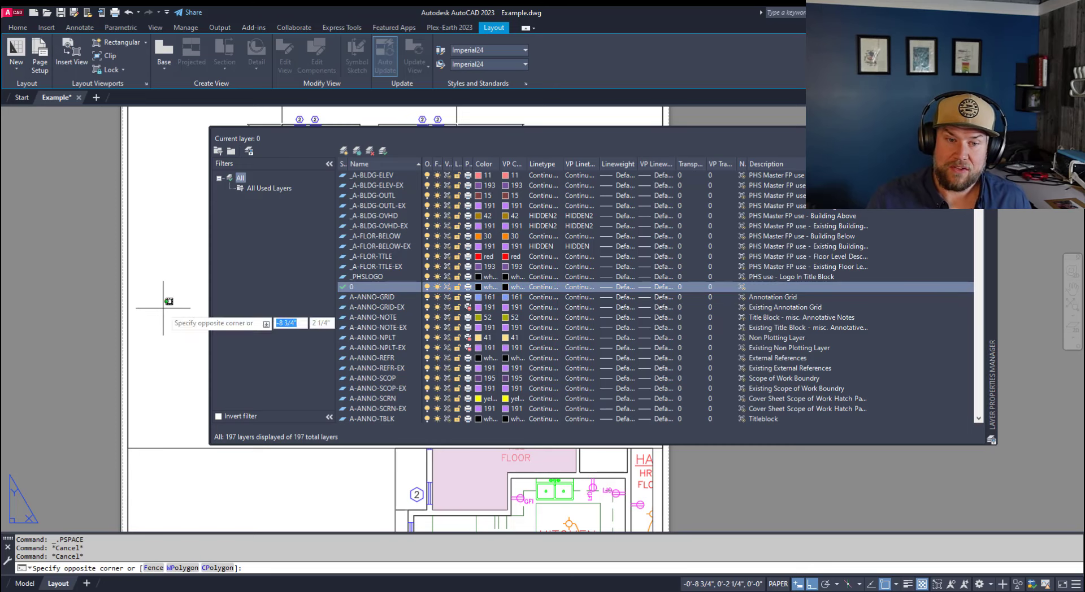
pyautogui.moveTo(992, 260)
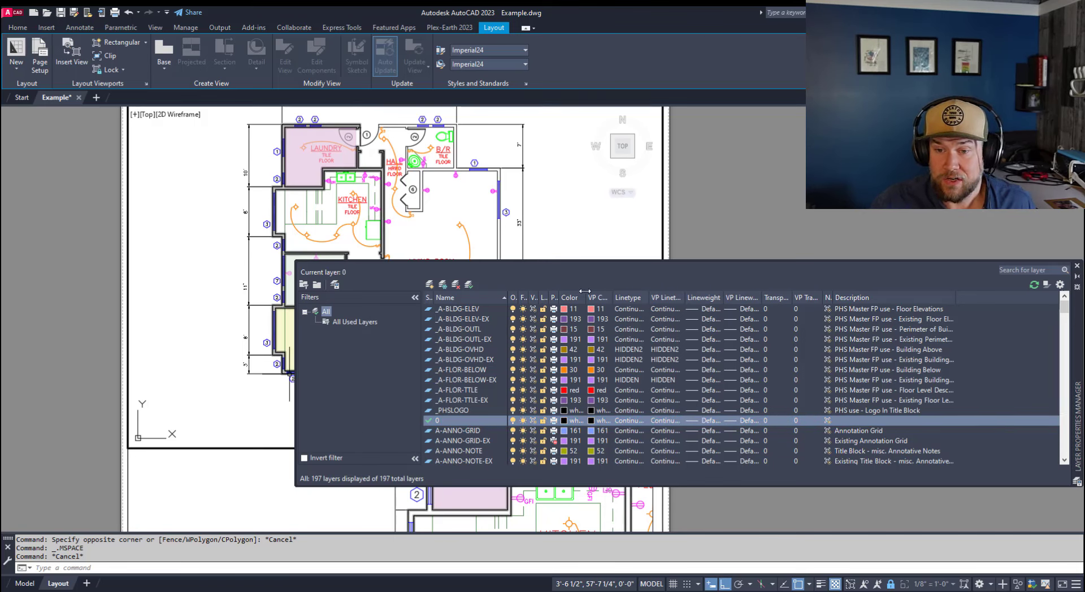
pyautogui.doubleClick(615, 297)
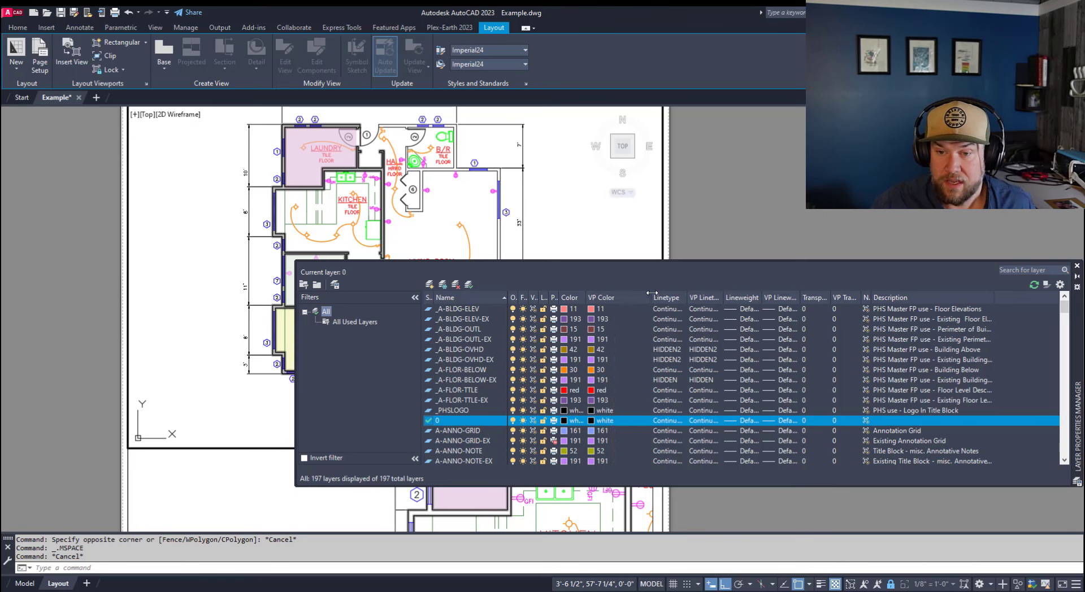
pyautogui.doubleClick(540, 297)
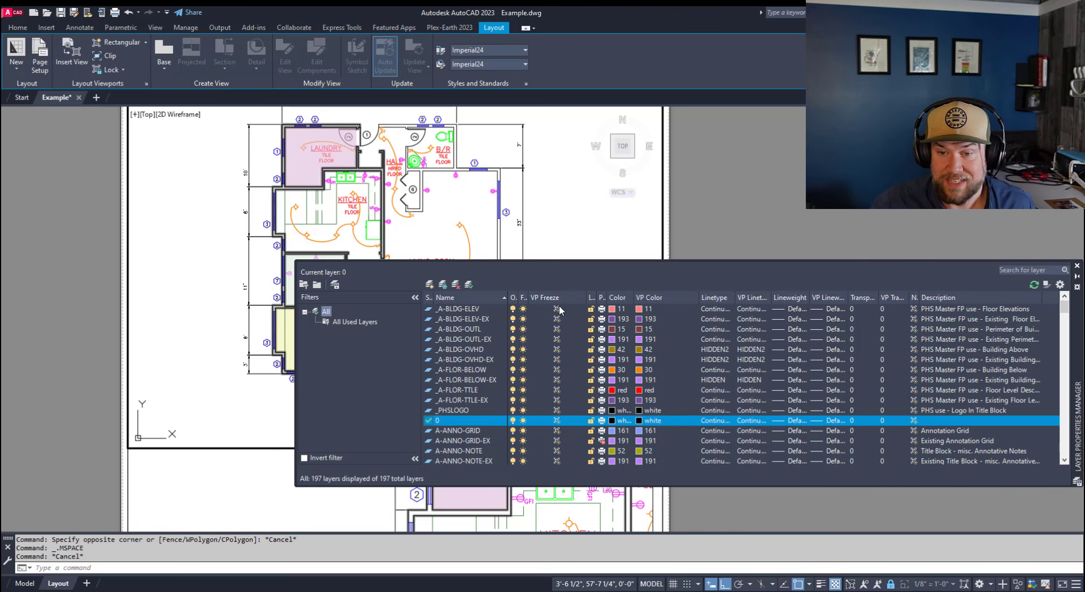
pyautogui.scroll(-3, 463, 316)
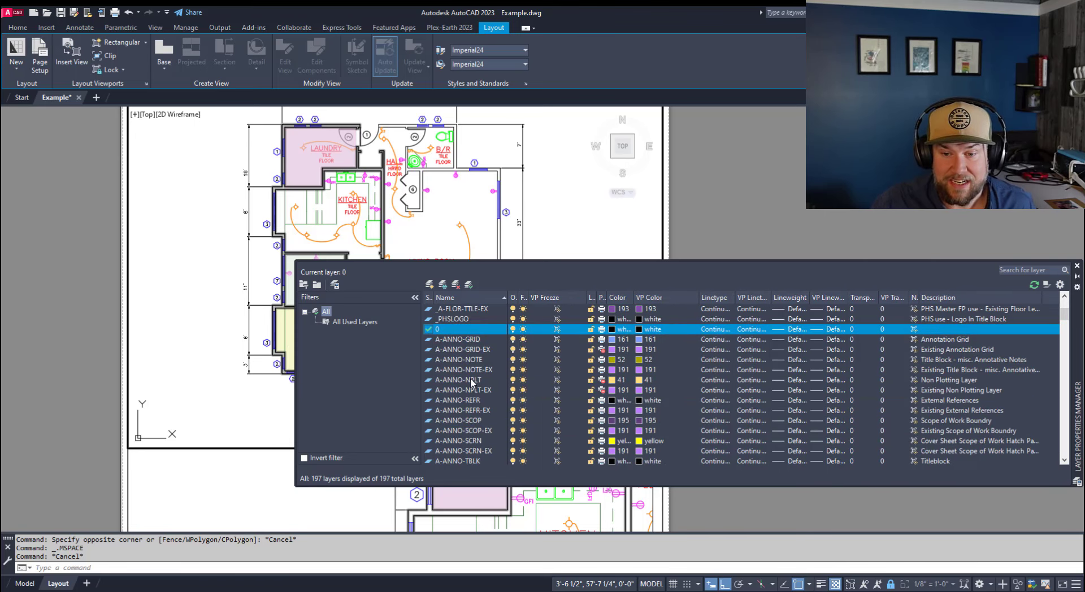
pyautogui.click(471, 372)
pyautogui.hotkey('ctrl', 'a')
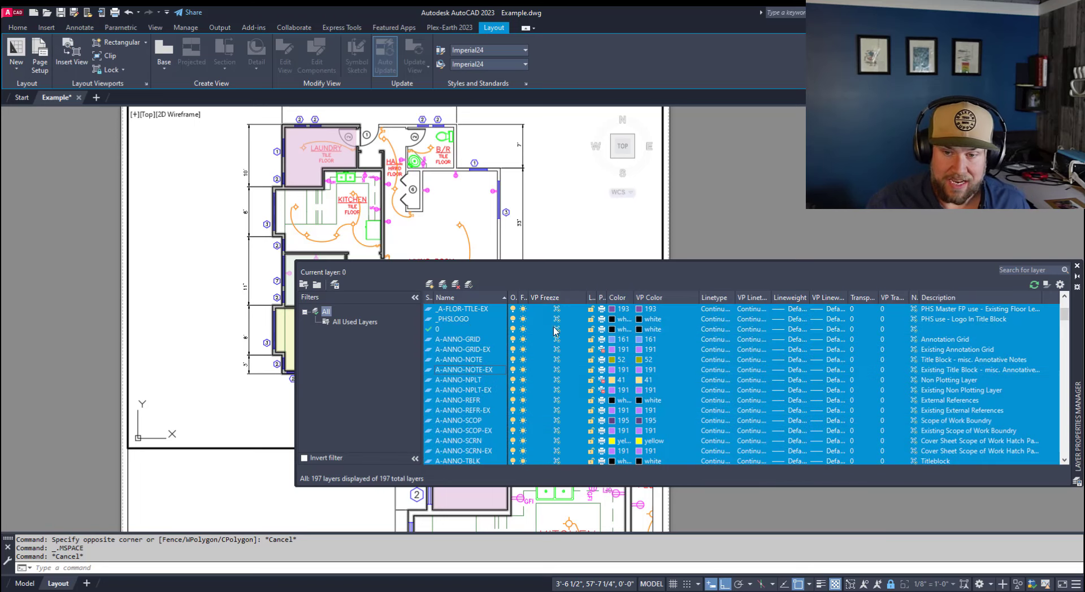
pyautogui.click(557, 331)
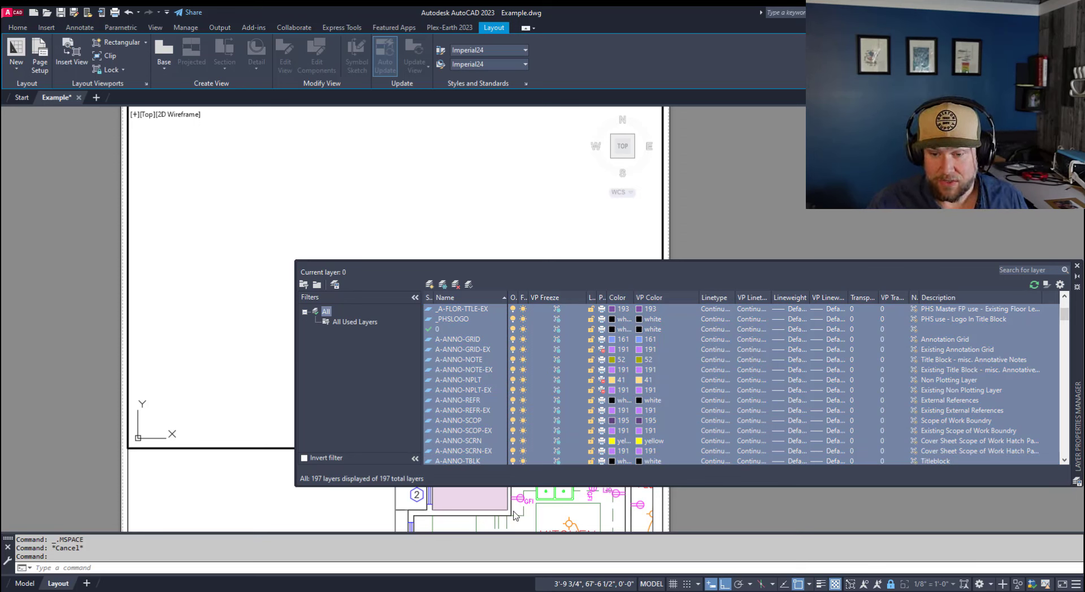
pyautogui.click(557, 389)
# Step: Sort layers by VP colour and VP linetype, auto-hide the palette, and leave the viewport
pyautogui.click(489, 361)
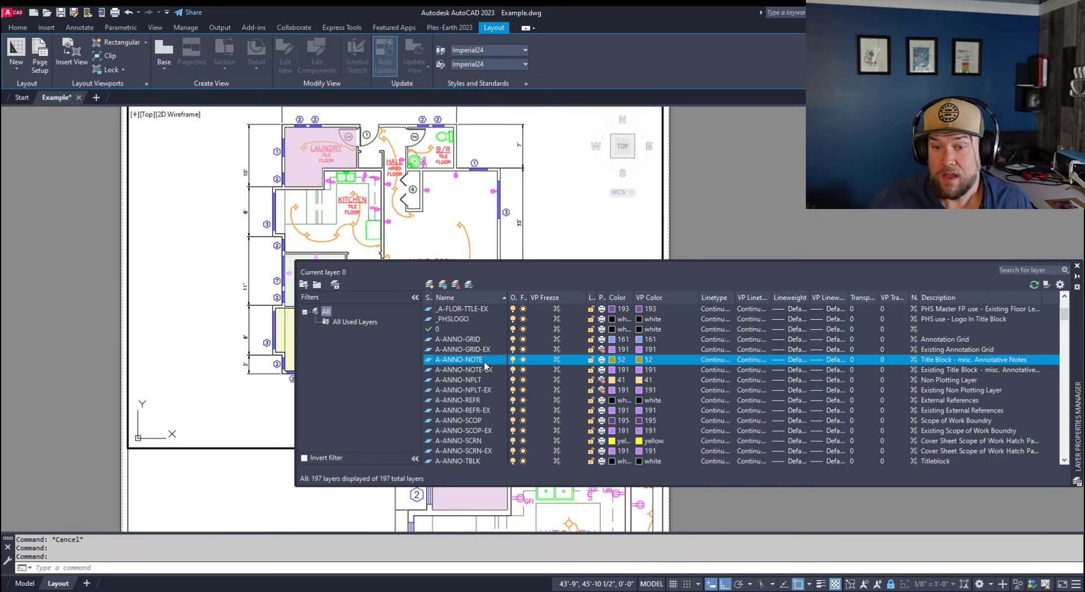
pyautogui.scroll(-3, 492, 403)
pyautogui.click(496, 421)
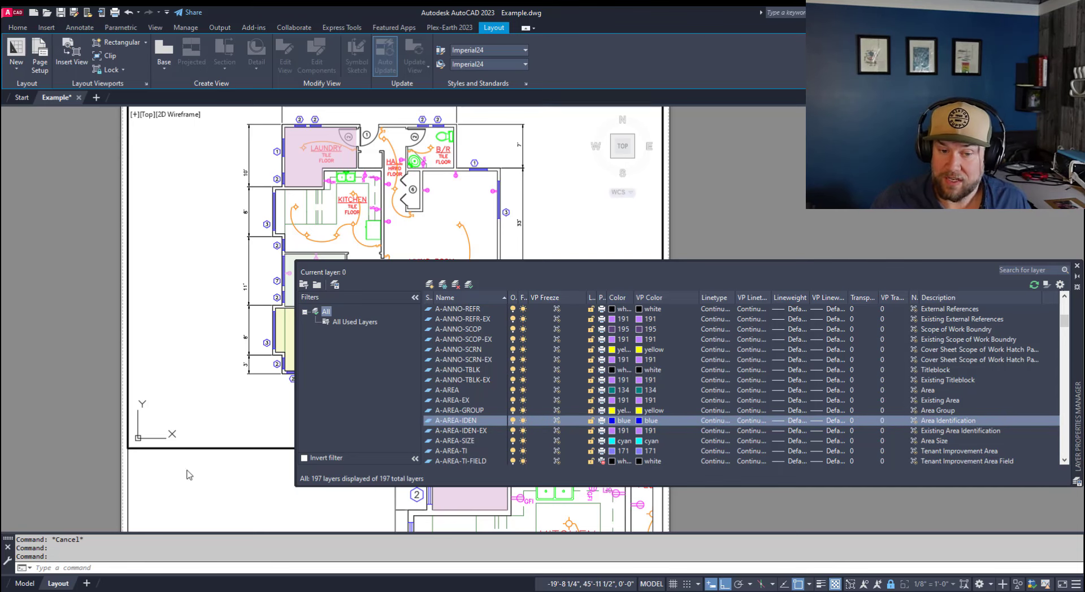
pyautogui.click(660, 298)
pyautogui.click(755, 299)
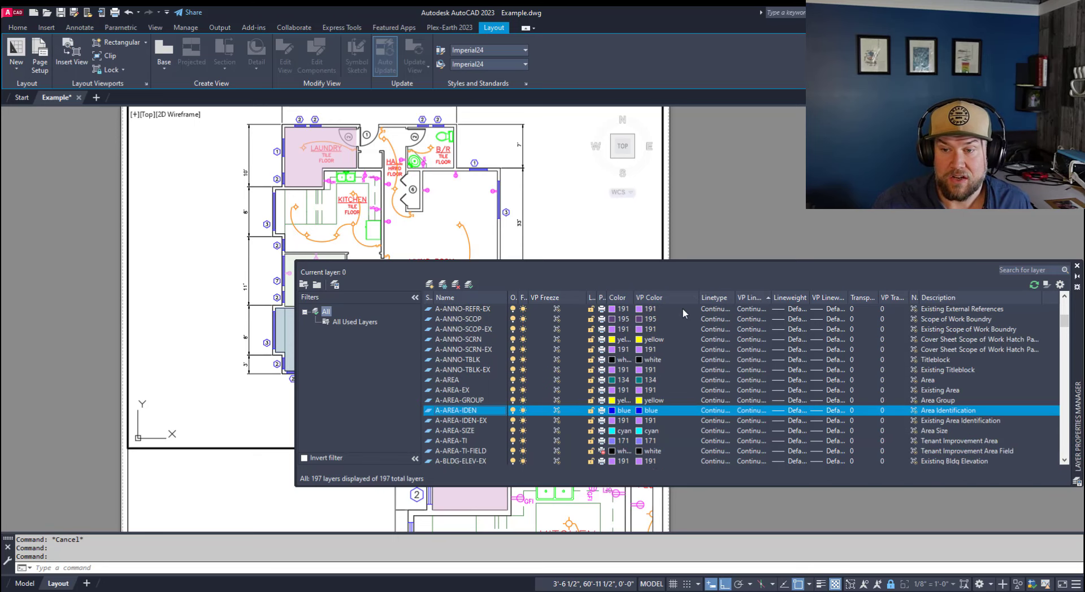
pyautogui.click(1079, 281)
pyautogui.doubleClick(735, 368)
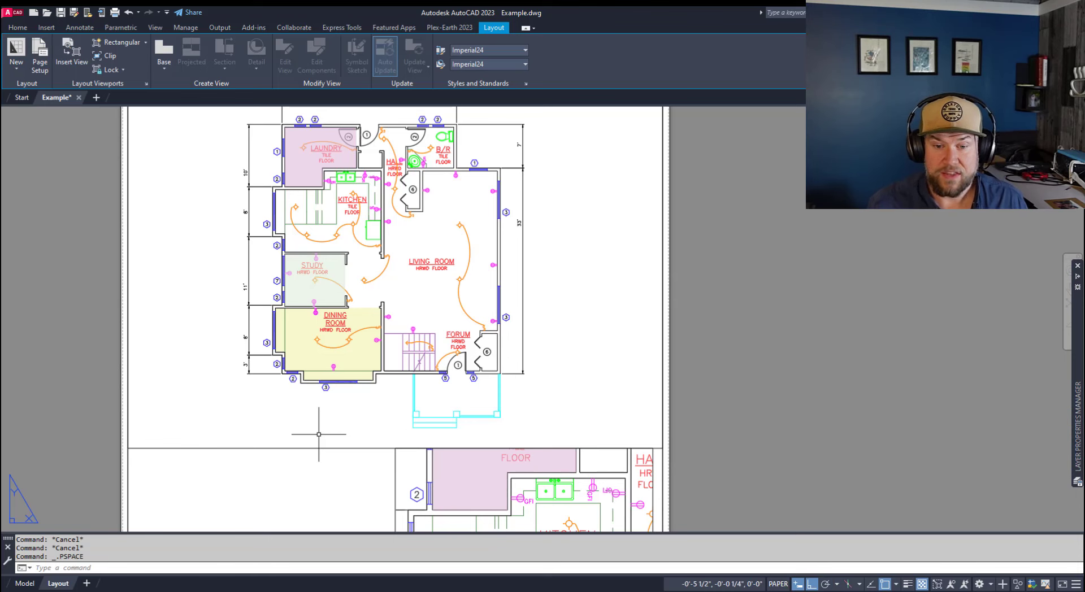
# Step: Select the floor-plan viewport and test panning the plan from inside it
pyautogui.click(333, 448)
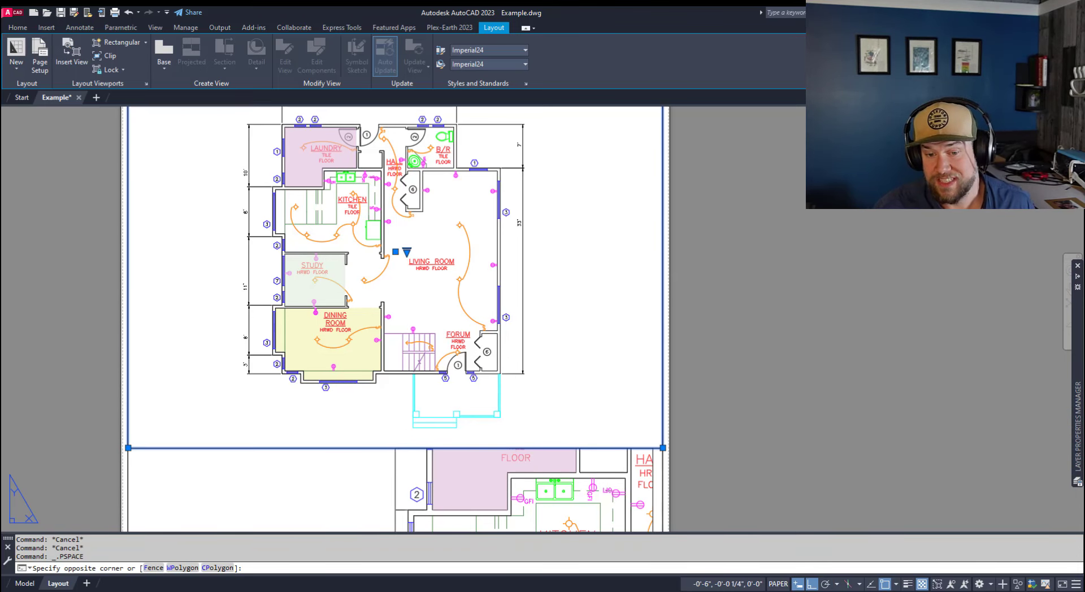
pyautogui.click(317, 498)
pyautogui.moveTo(478, 396)
pyautogui.mouseDown(button='middle')
pyautogui.moveTo(490, 375)
pyautogui.moveTo(497, 449)
pyautogui.mouseUp(button='middle')
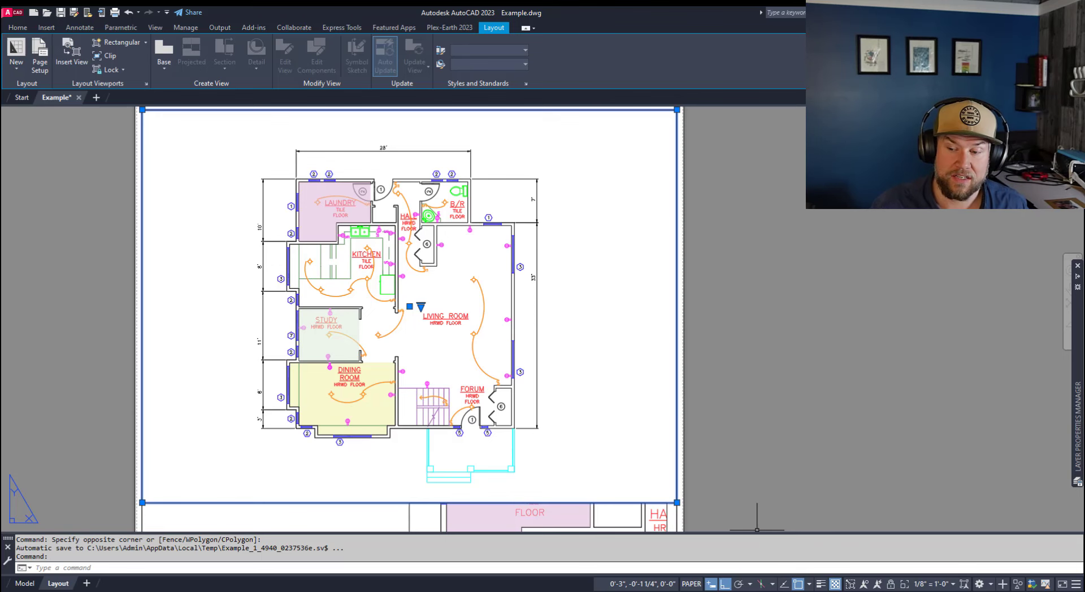
pyautogui.doubleClick(602, 454)
pyautogui.moveTo(601, 452)
pyautogui.mouseDown(button='middle')
pyautogui.moveTo(504, 431)
pyautogui.moveTo(648, 416)
pyautogui.moveTo(482, 418)
pyautogui.moveTo(605, 438)
pyautogui.moveTo(592, 448)
pyautogui.mouseUp(button='middle')
pyautogui.doubleClick(777, 464)
# Step: Reselect the floor-plan viewport and lock it from the status bar
pyautogui.click(346, 510)
pyautogui.click(303, 463)
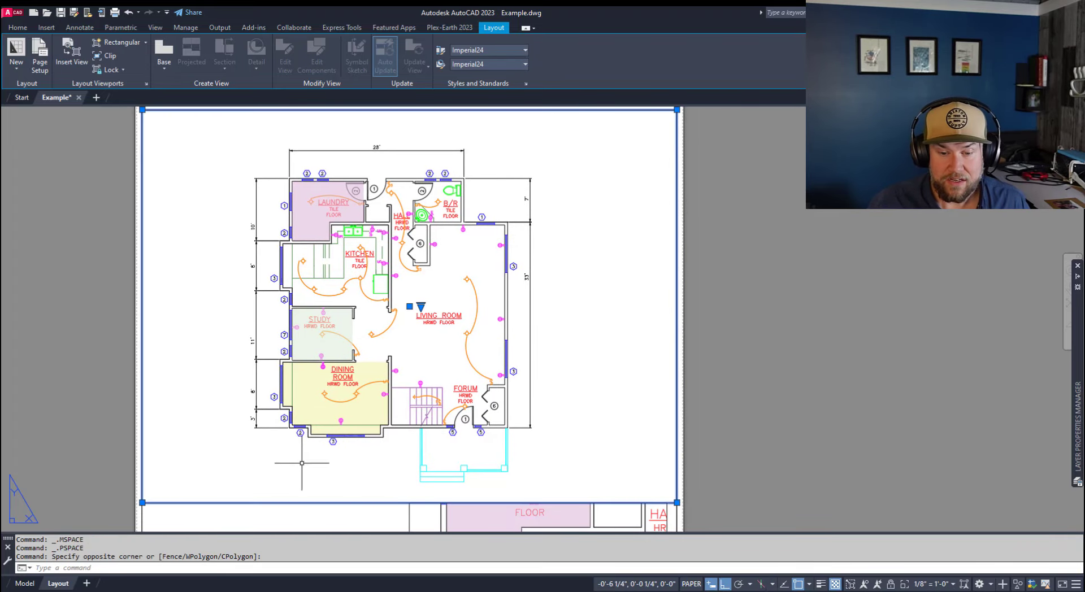
pyautogui.click(891, 584)
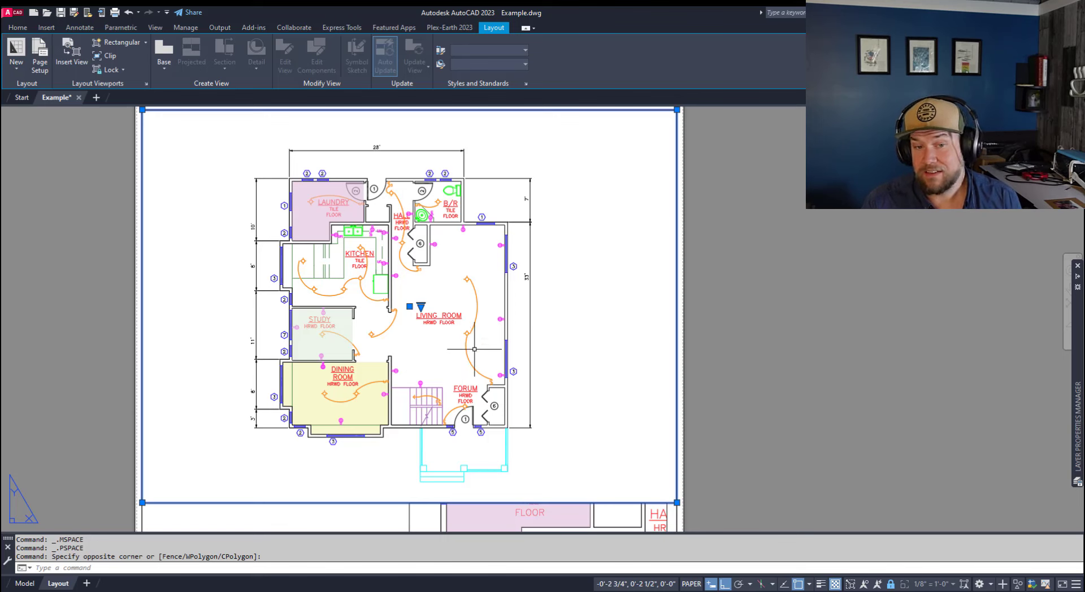
pyautogui.press('Escape')
pyautogui.press('Escape')
pyautogui.press('Escape')
pyautogui.moveTo(339, 446); pyautogui.dragTo(337, 406, button='middle')
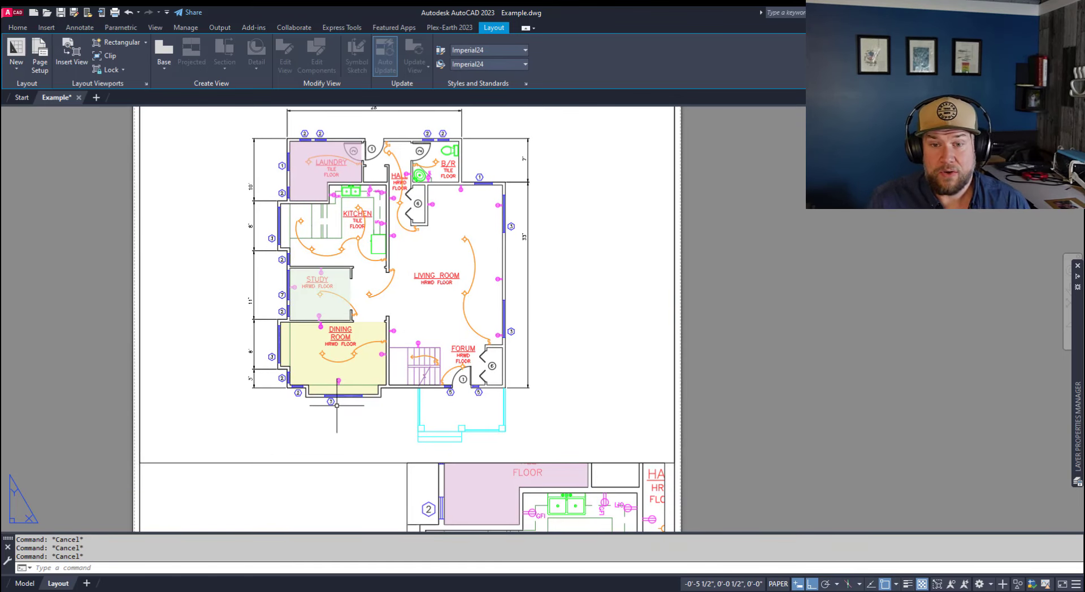